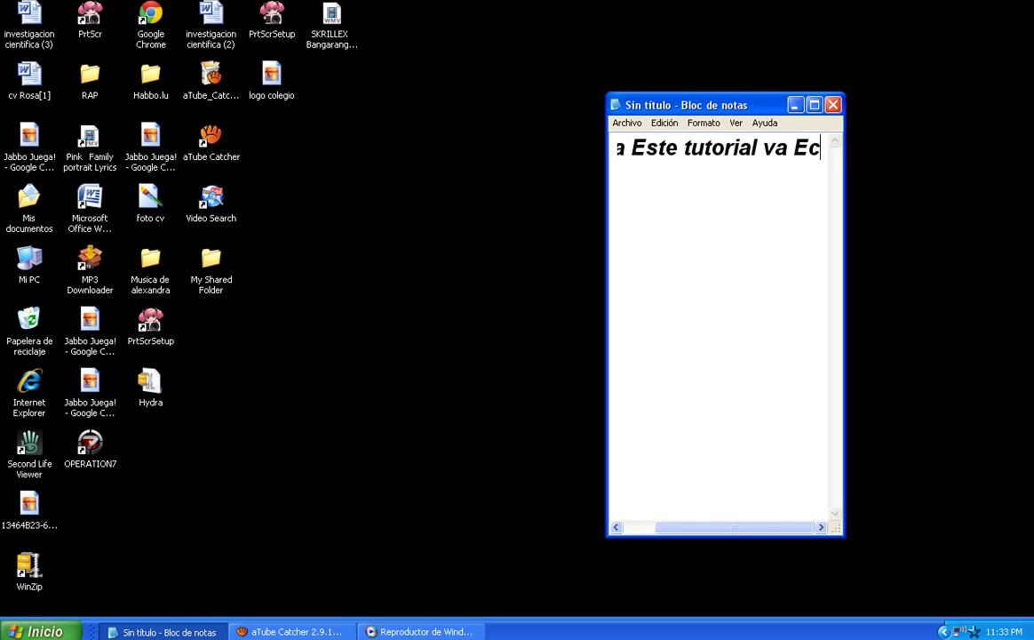
Complete the opening line of the note so it ends with "va Echo Para Mis Subscriptores Bueno Empesamos"
text(ho Pa)
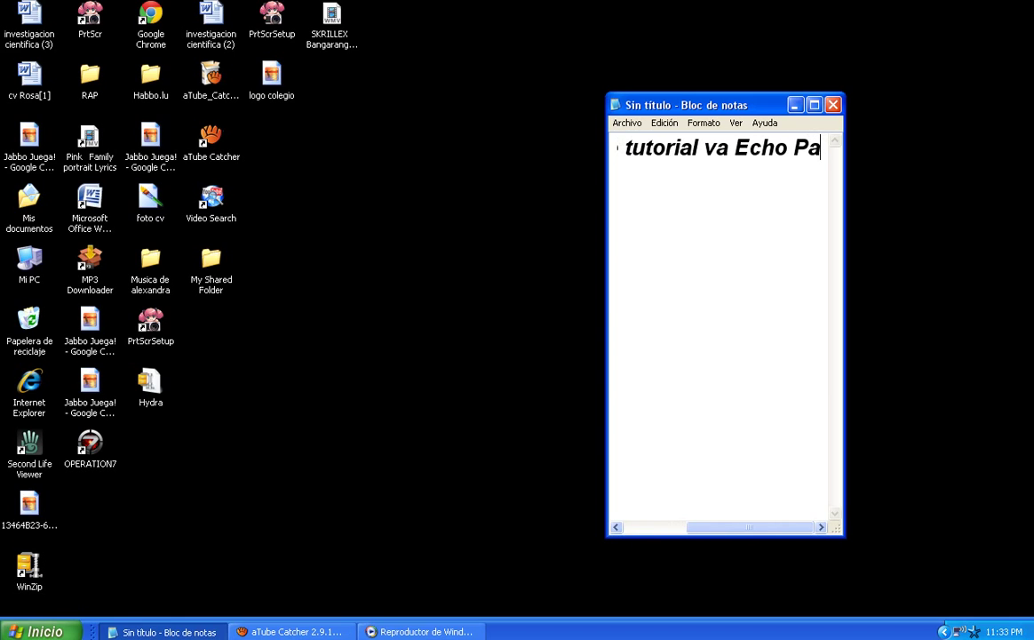
text(ra Mis S)
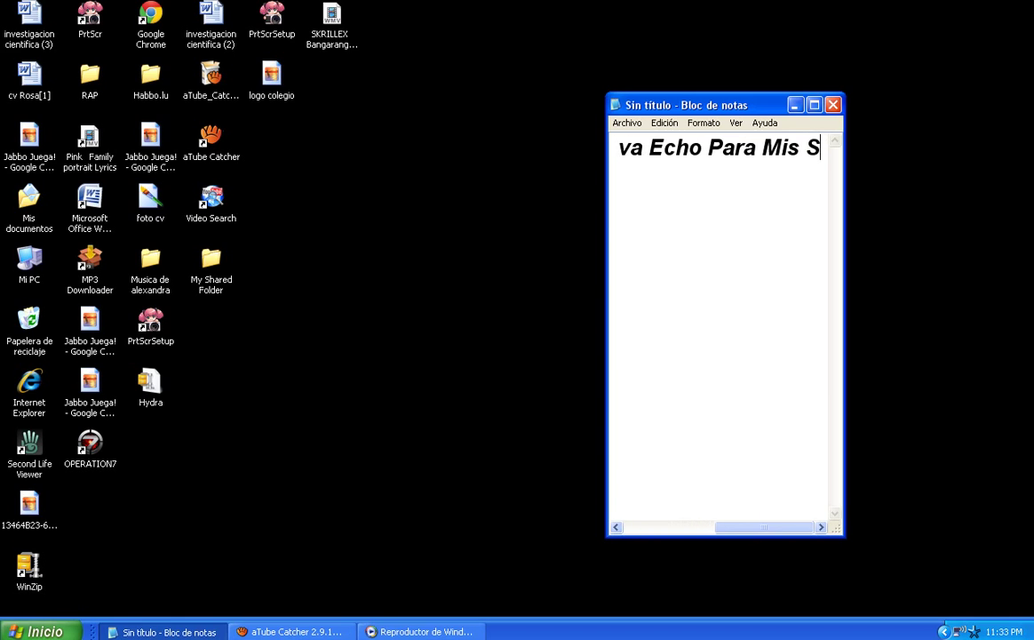
text(ubs)
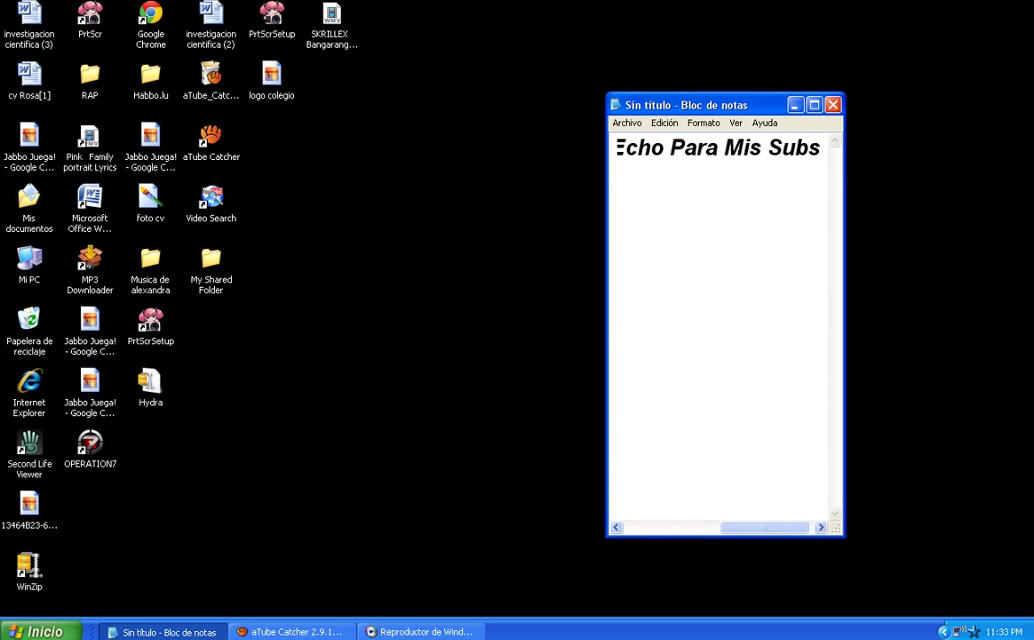
text(criptor)
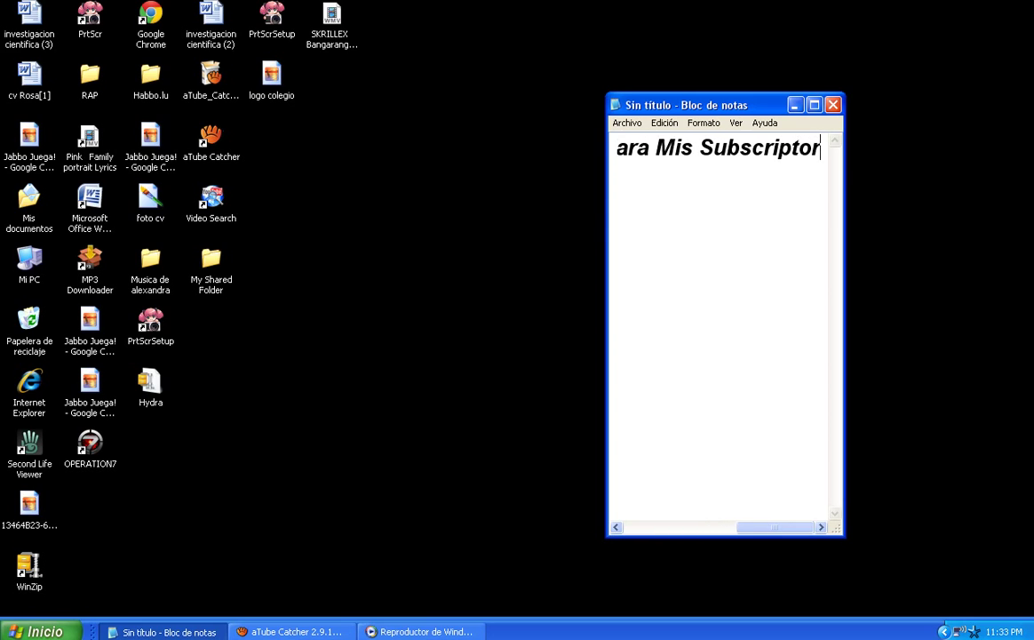
text(es B)
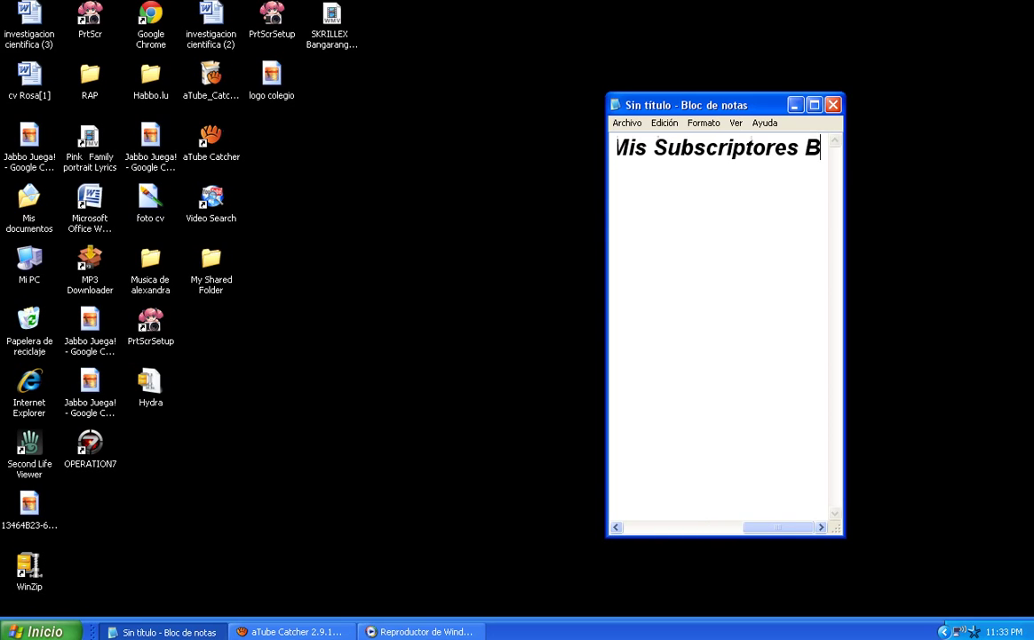
text(ueno Empe)
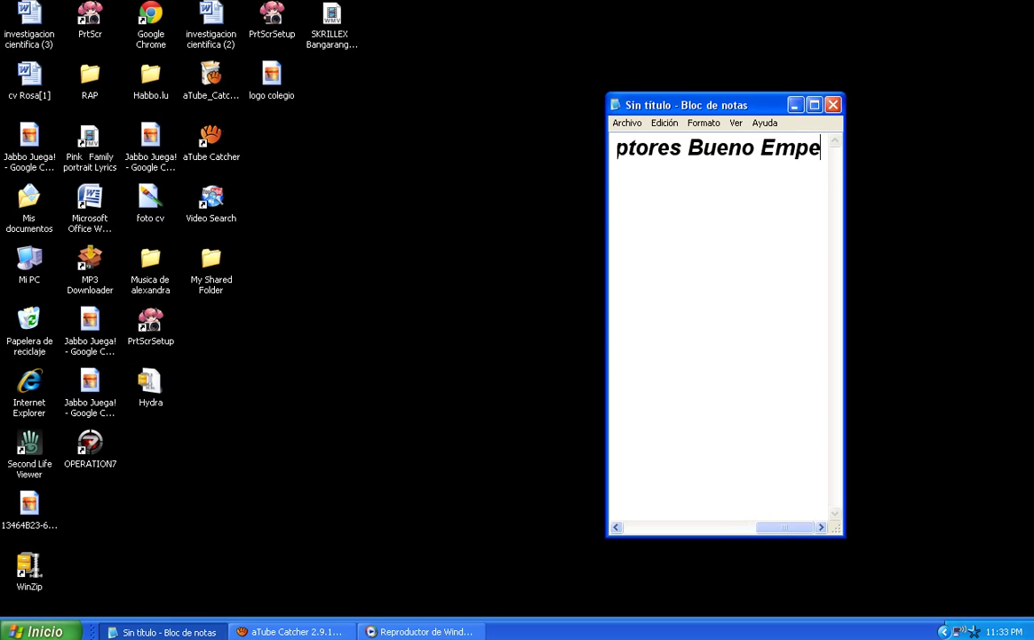
text(samos)
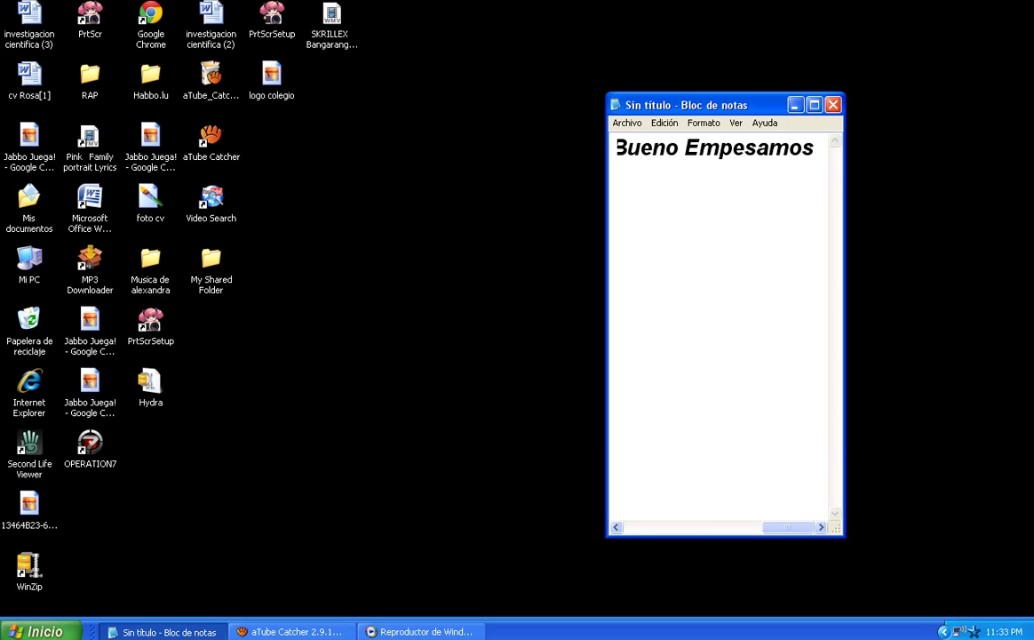
Add a new line to the note reading "1- Abrir Inicio"
key(Return)
text(1-)
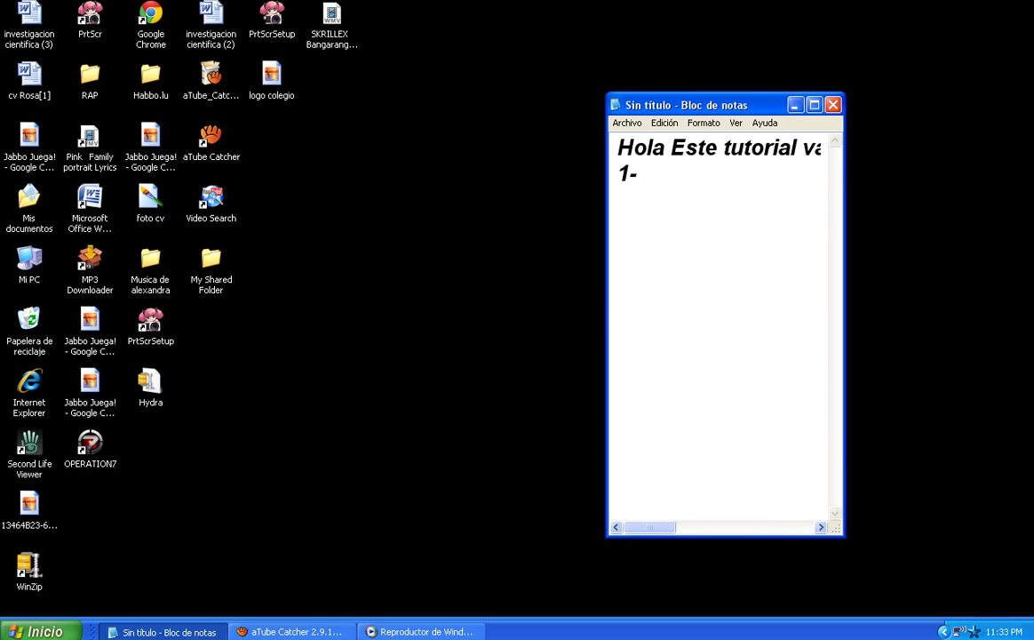
text( Abrir l)
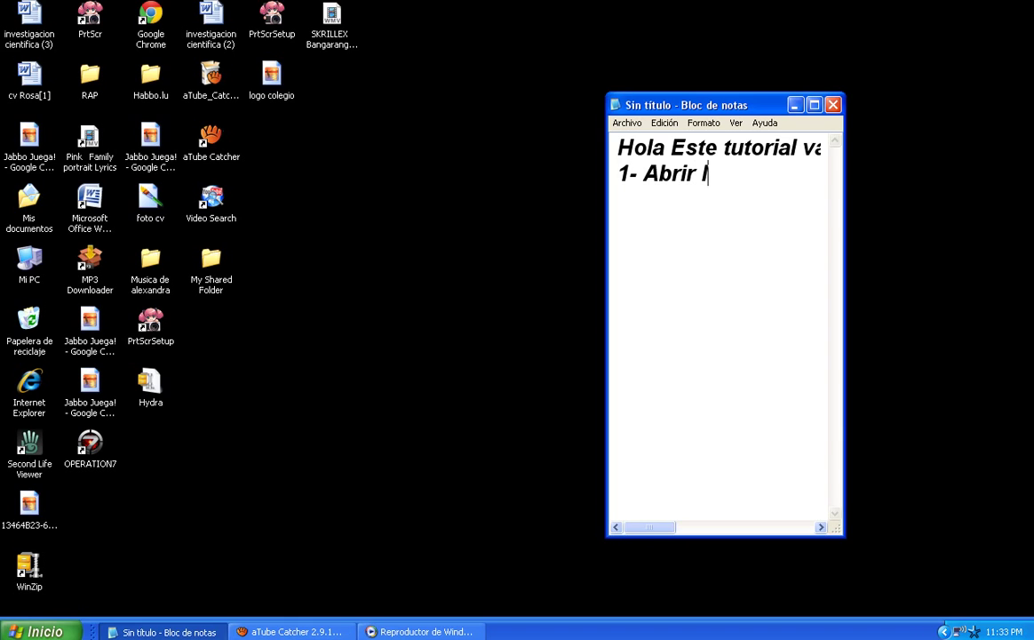
text(nicio)
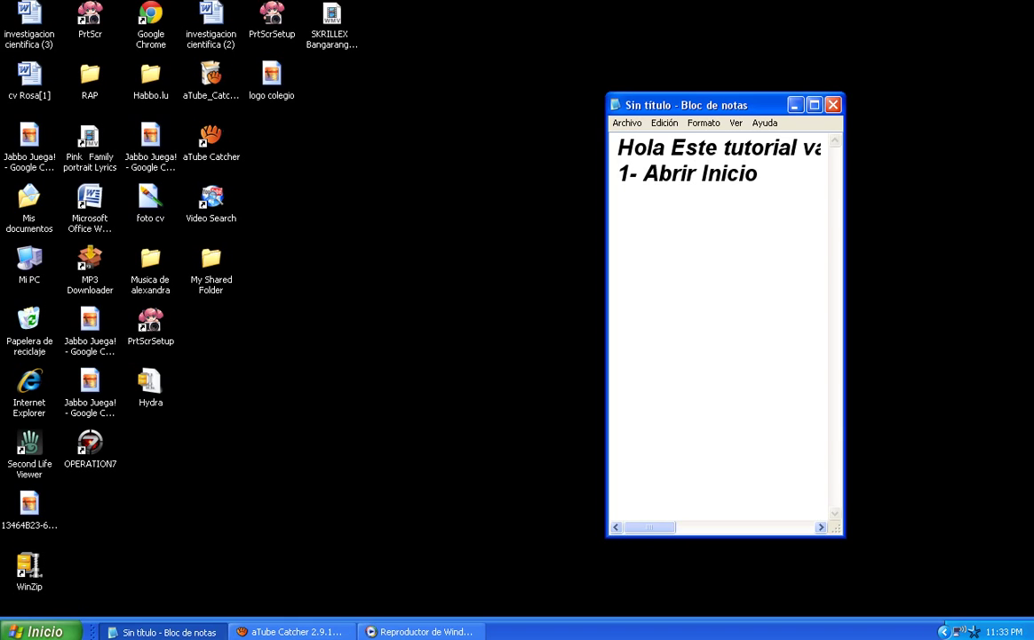
Display the Windows Start menu and dismiss it again to demonstrate the first instruction
click(43, 630)
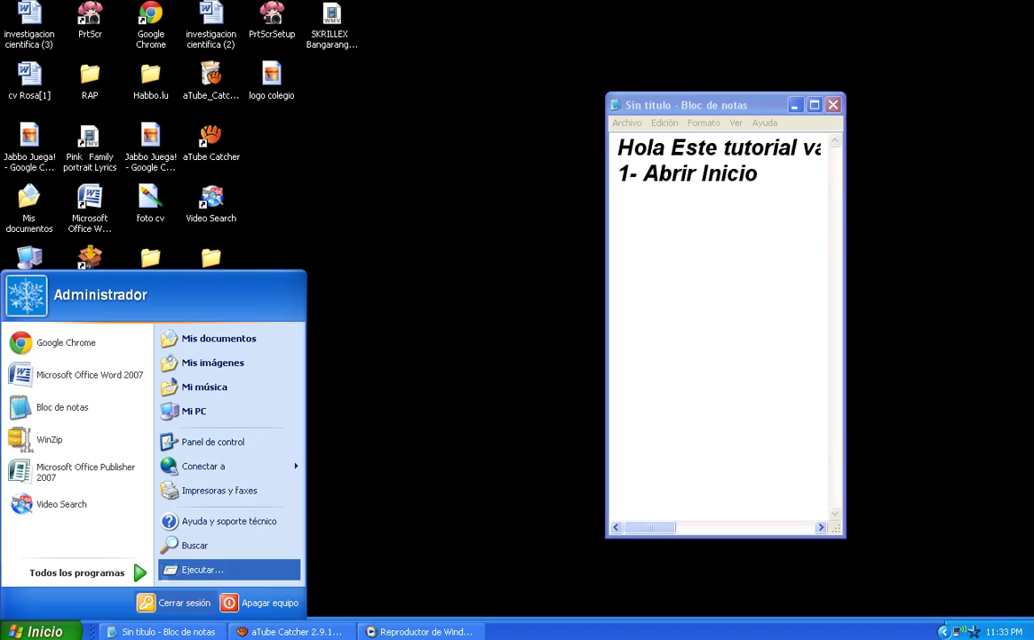
click(42, 630)
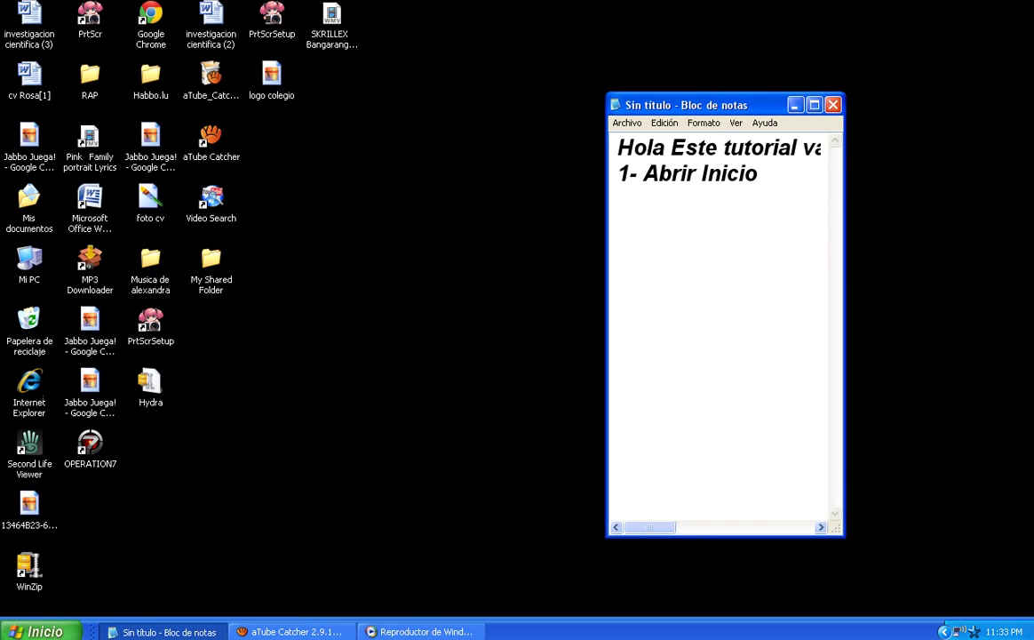
key(super)
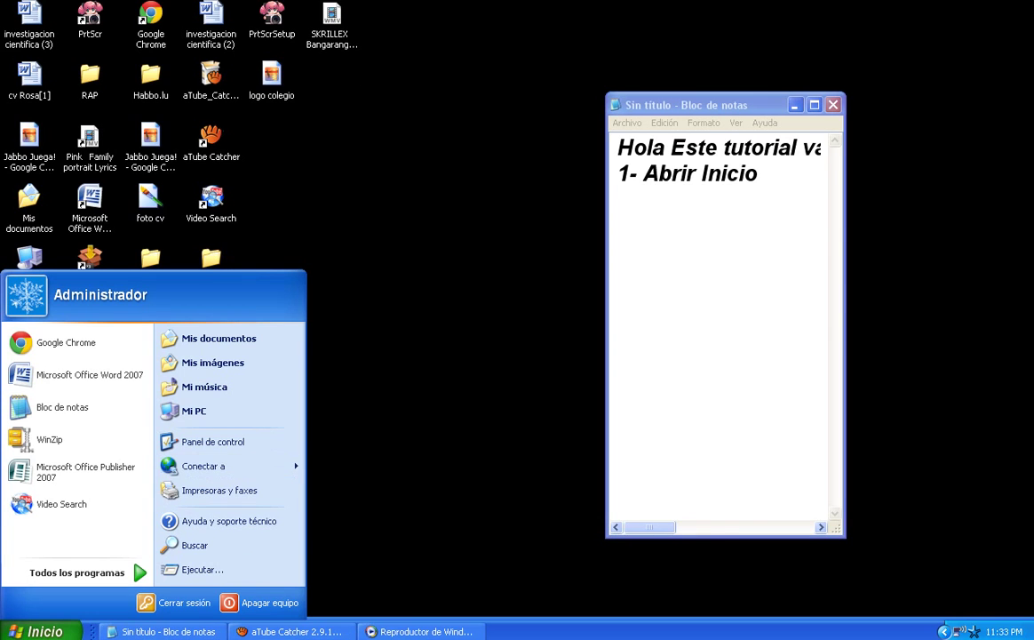
key(Escape)
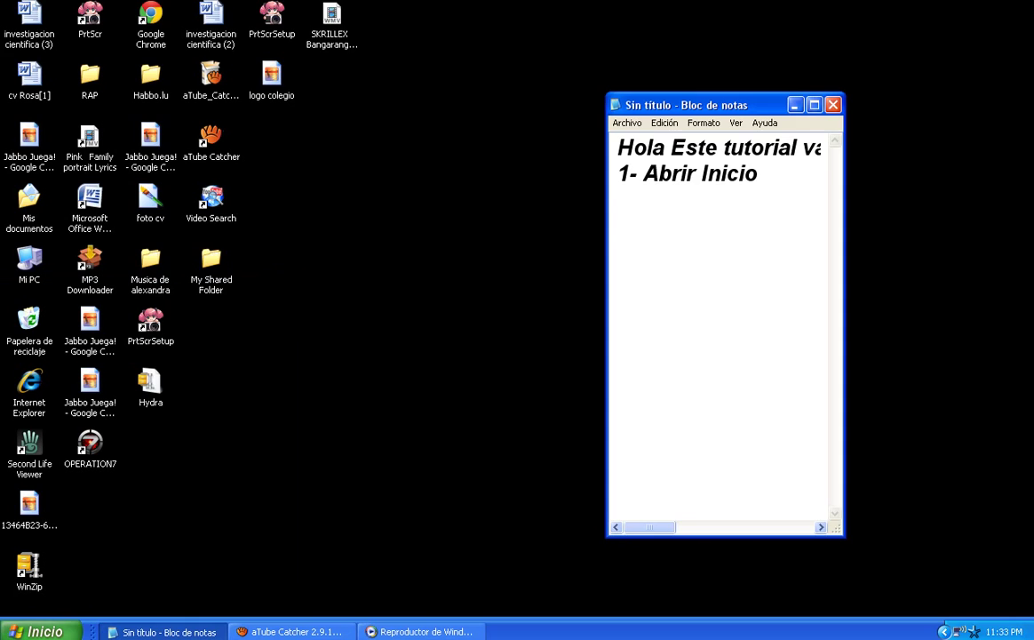
Add the second instruction "2- ejecutar" on its own line in the note
key(Return)
text(2- ejecu)
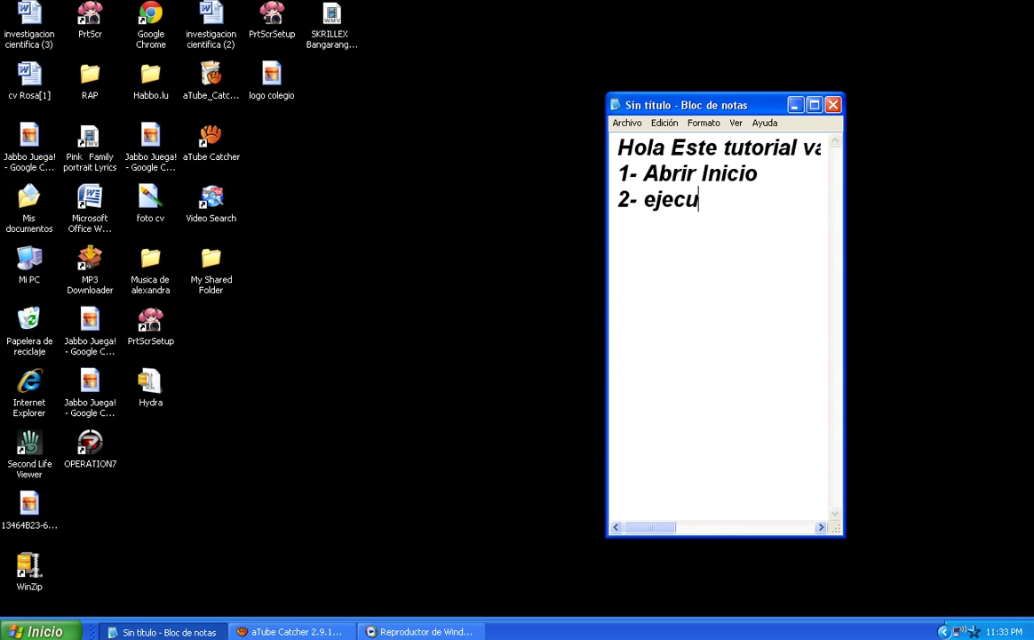
text(tar)
Open the Windows Run dialog and return to Notepad with the dialog left open
key(super)
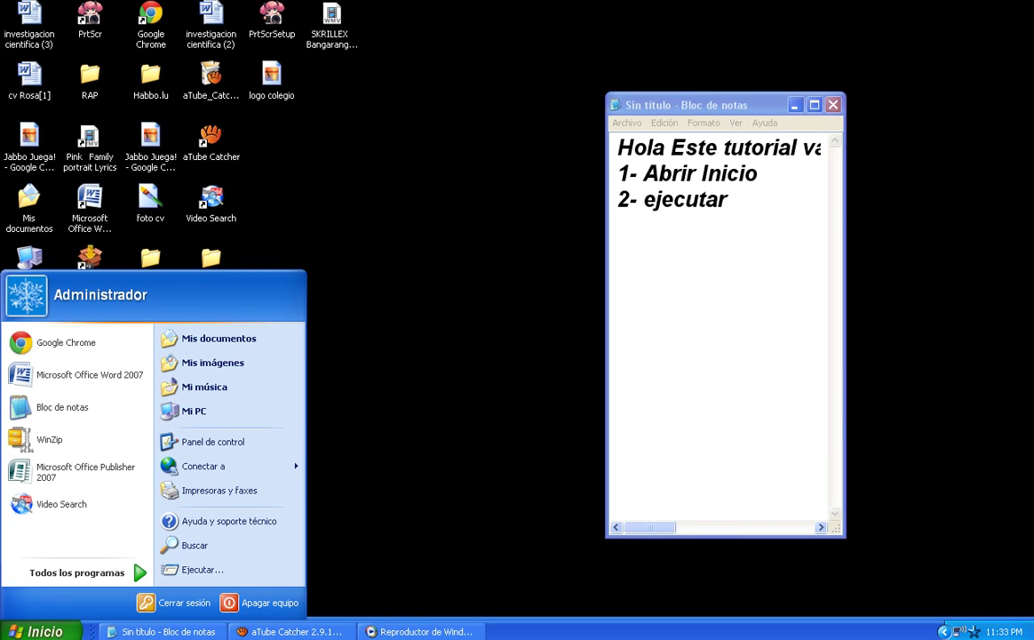
key(e)
key(alt+Tab)
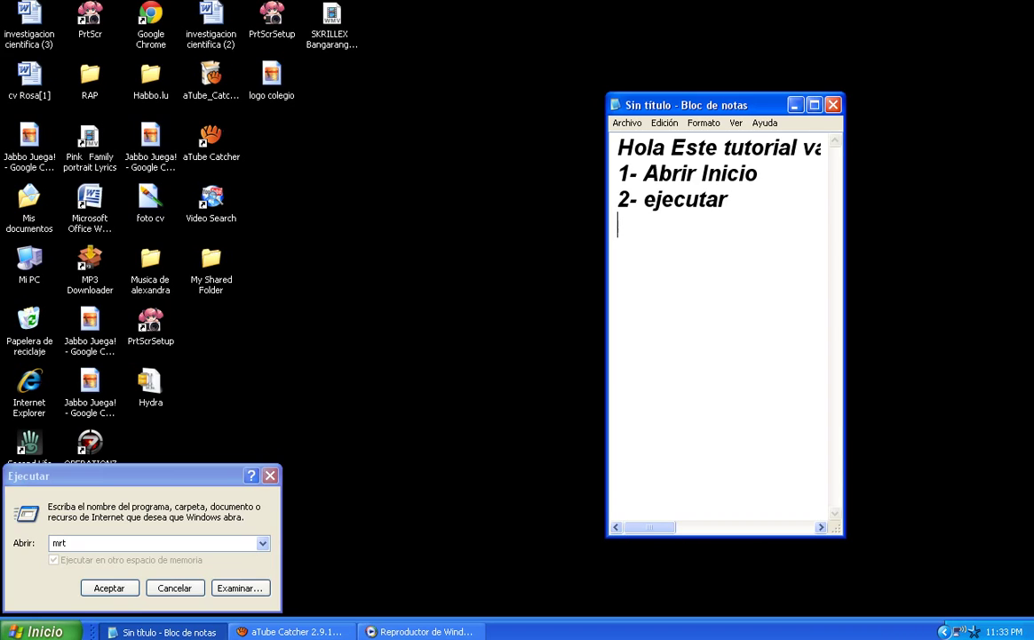
Write the third instruction "3- Buscan MRT" in the note
text(3- Bu)
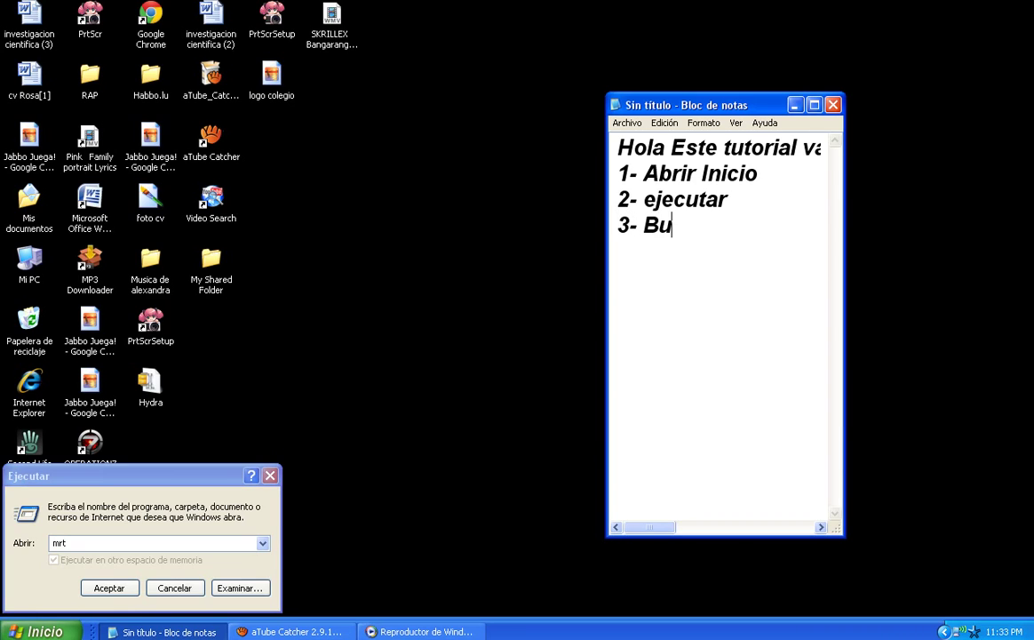
text(scan)
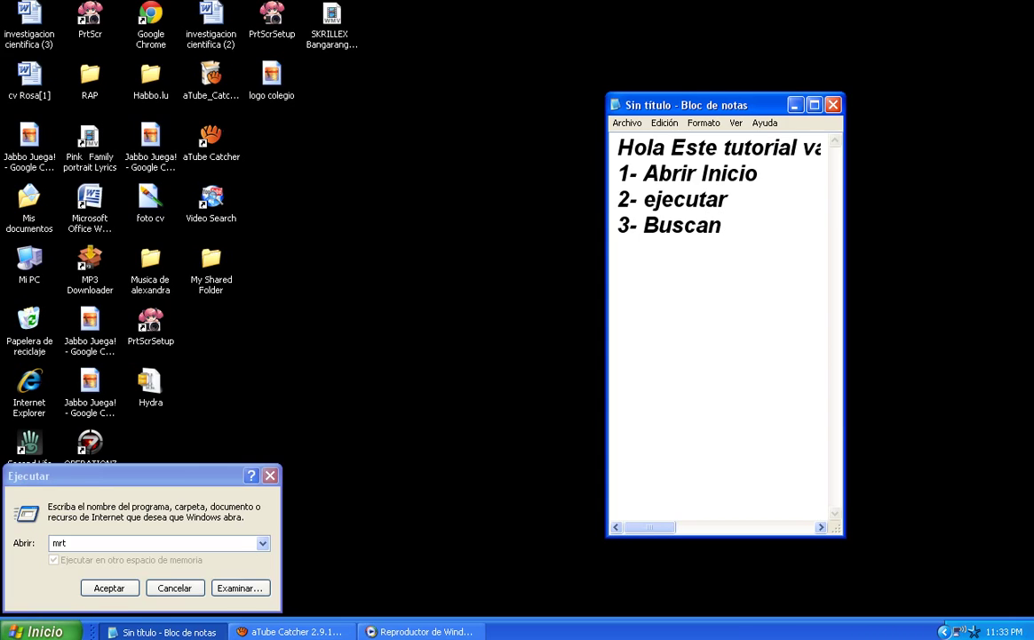
text( MRT)
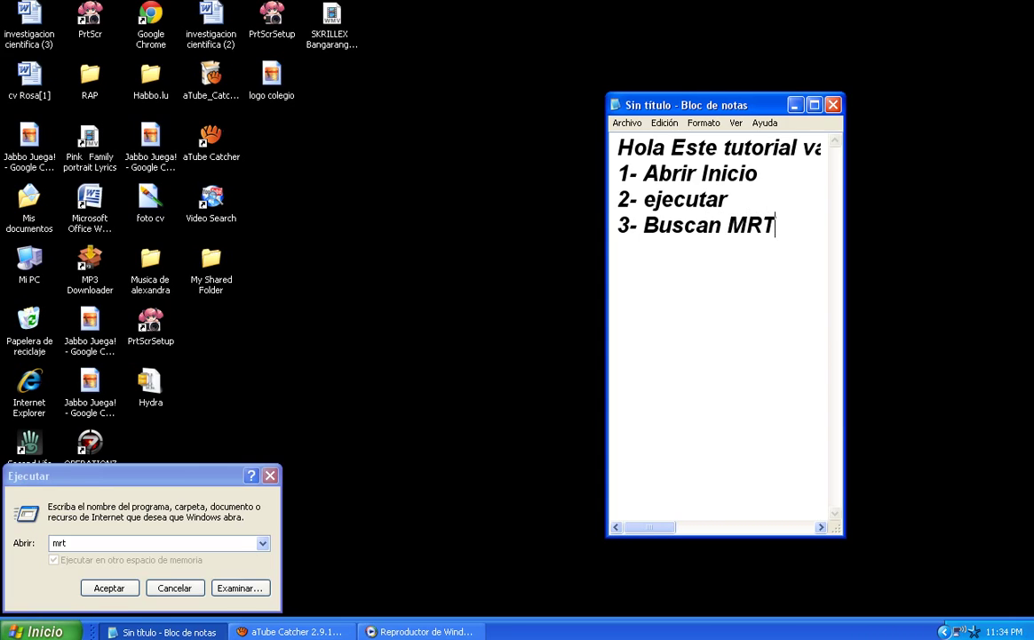
Run mrt from the Run dialog and move the malicious software removal tool's notice clear of the note window
click(658, 225)
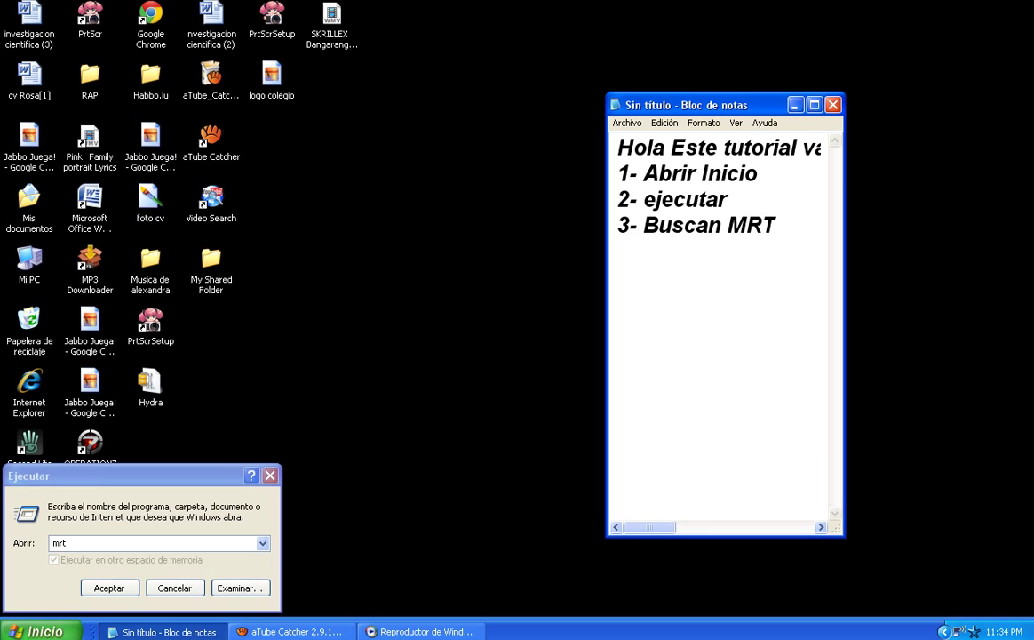
click(110, 587)
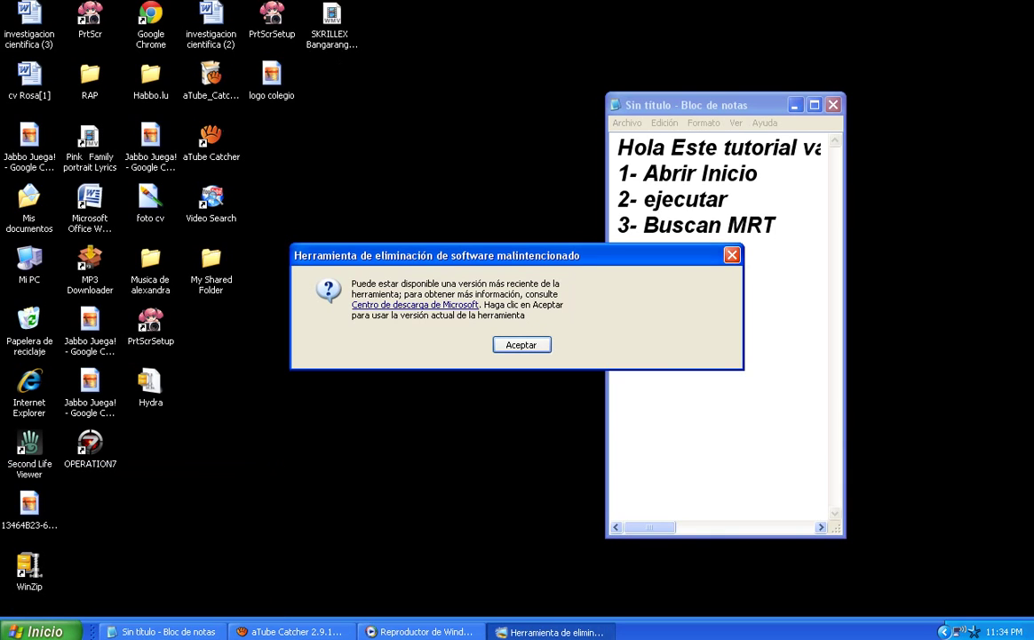
drag(435, 255, 242, 241)
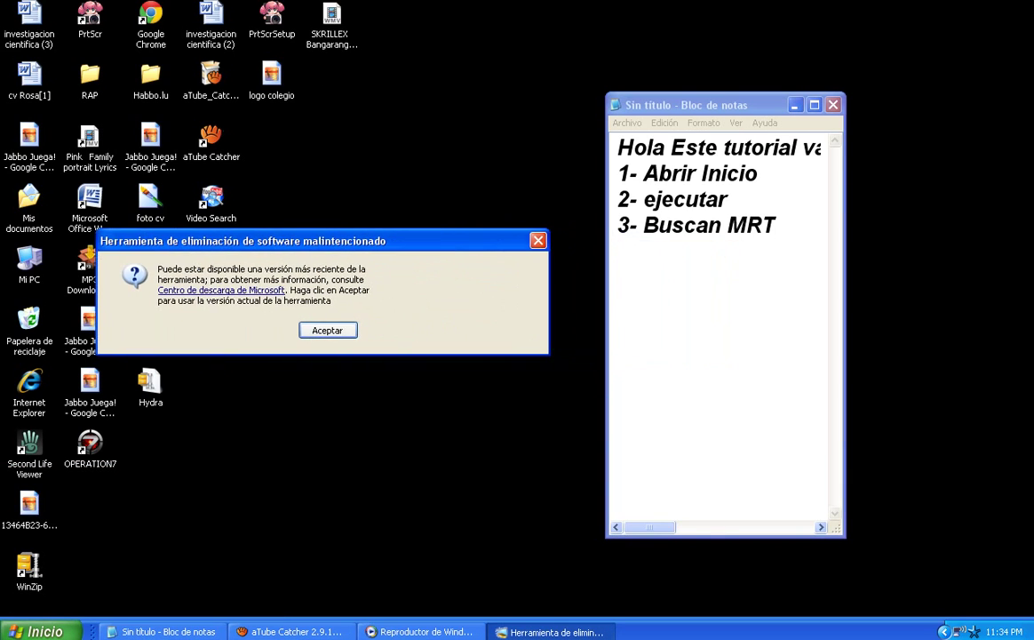
Add the fourth instruction "4- Le Dan A Aceptar" on a new line in the note
click(637, 225)
click(761, 224)
click(774, 222)
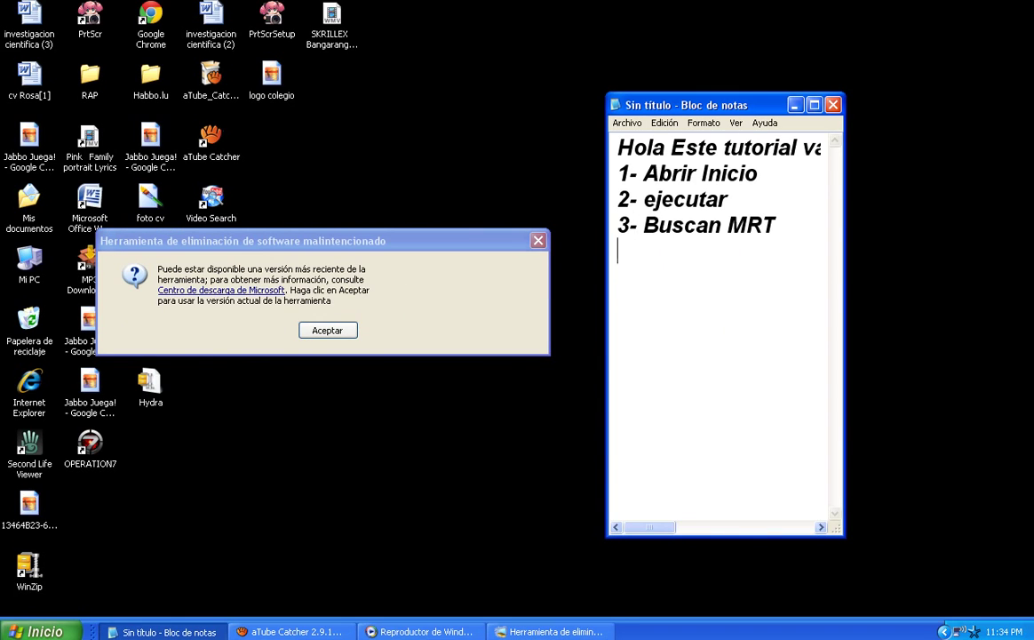
text(4- Le Da)
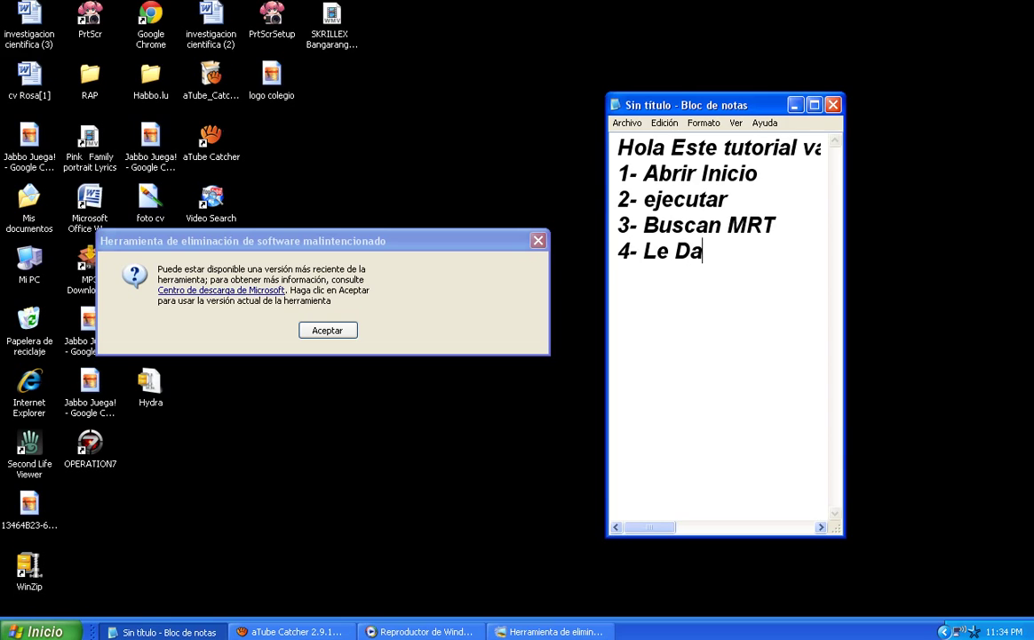
text(n A Ace)
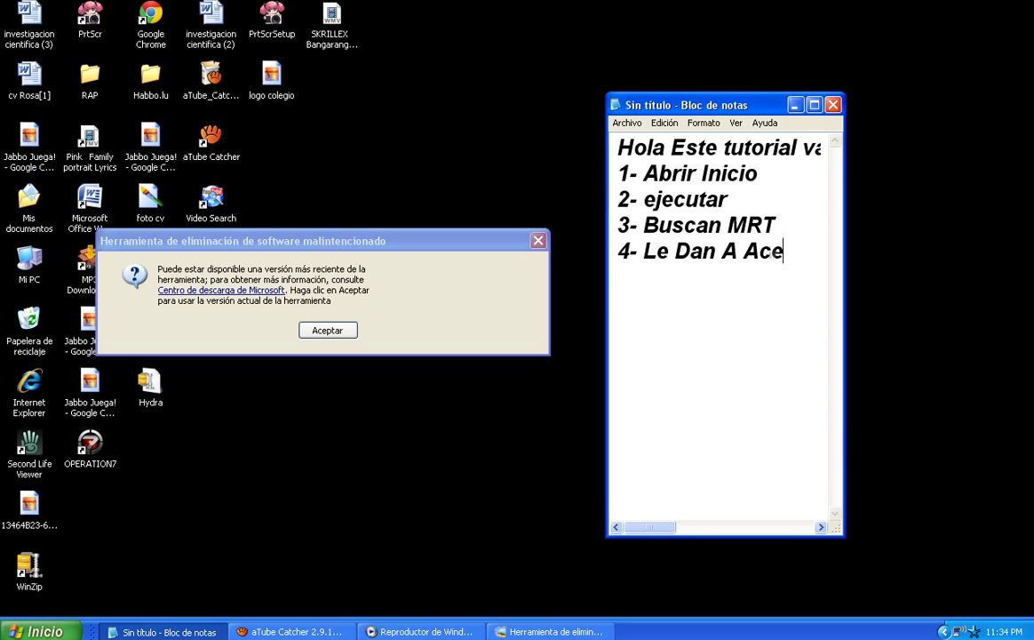
text(ptar)
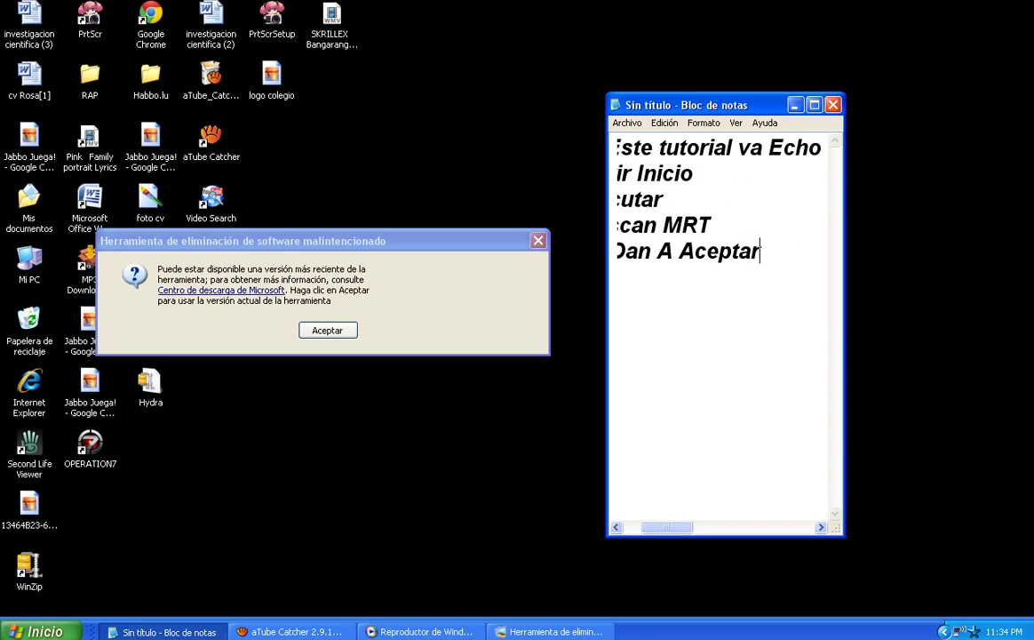
Accept the removal tool's version notice and add the line "5- Siguiente" to the note
click(328, 329)
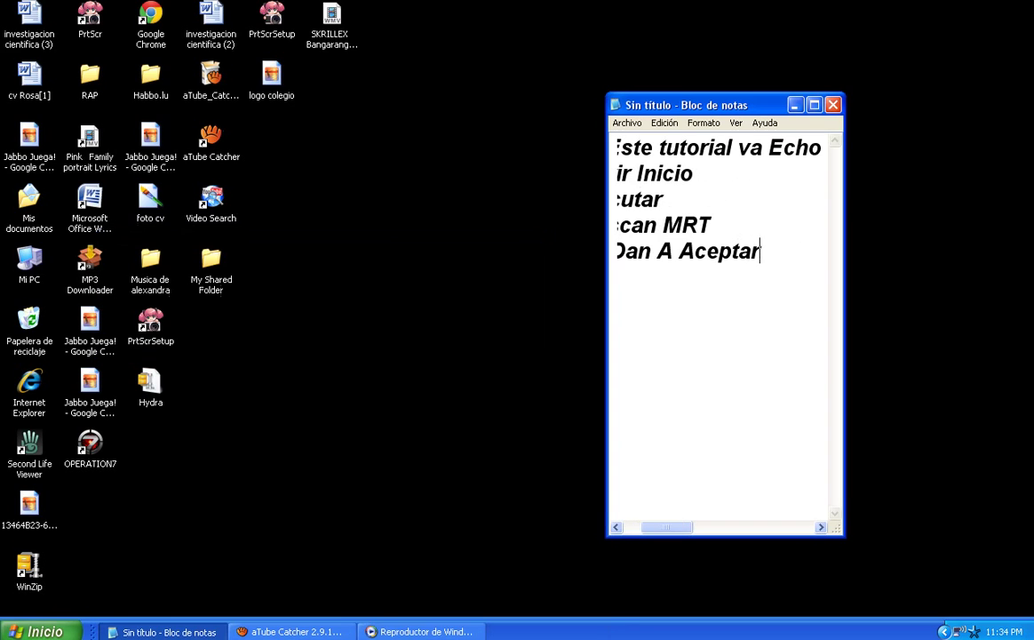
key(Return)
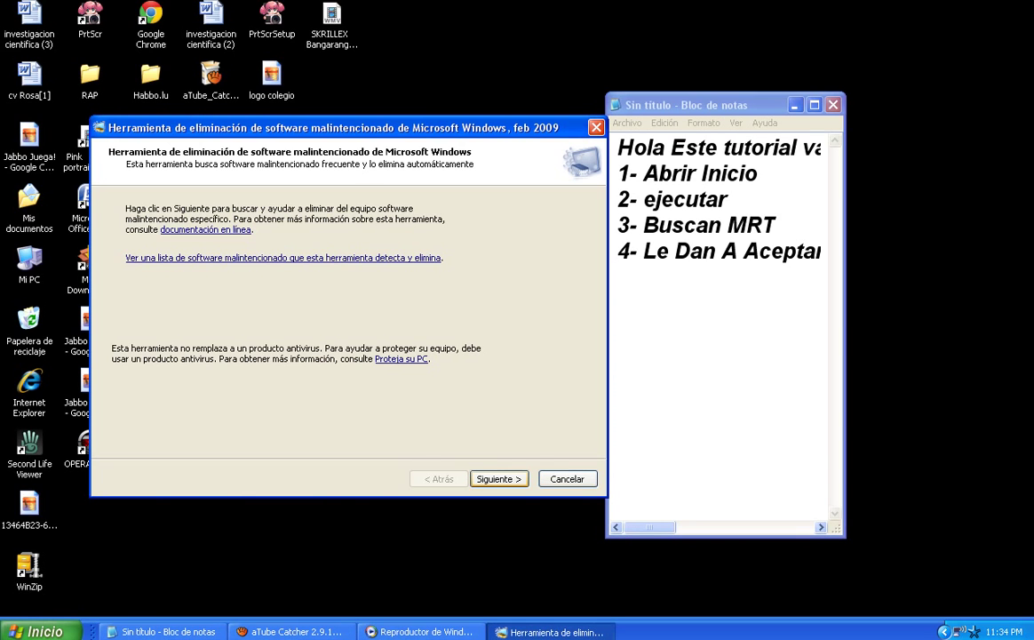
click(619, 276)
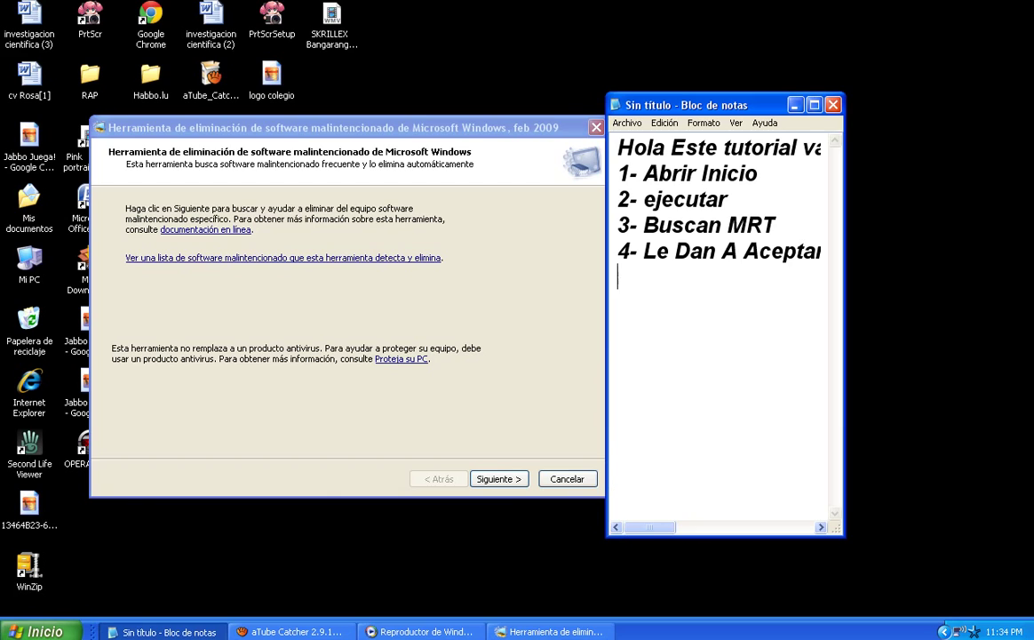
text(5- Siguient)
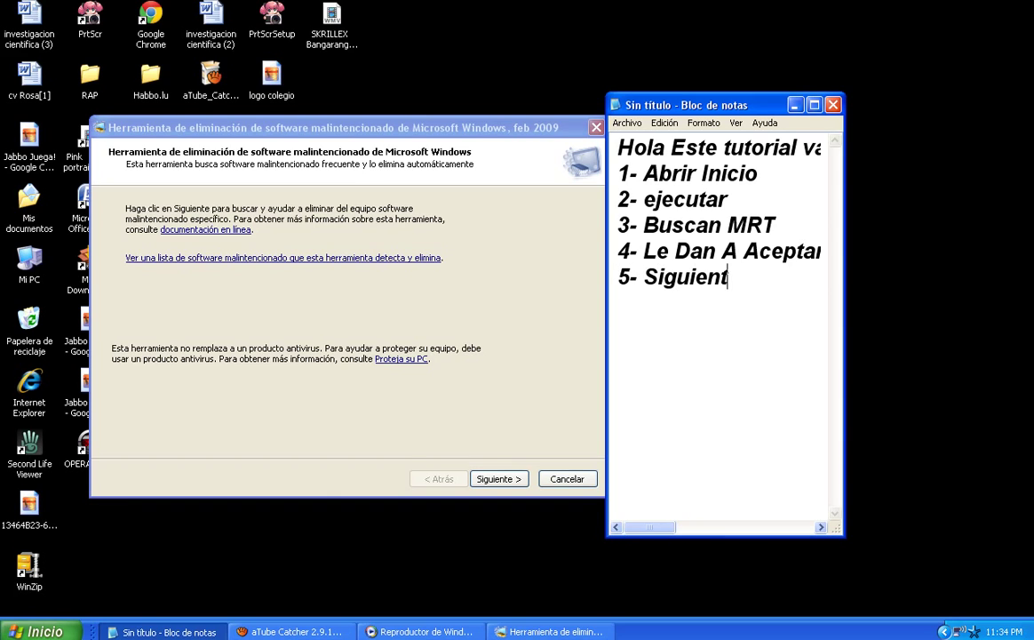
text(e)
key(Return)
Advance the removal tool to the scan type choice and add "6- Le Dan Al Tipo De Analisis Que Quieran" to the note
click(499, 478)
click(675, 302)
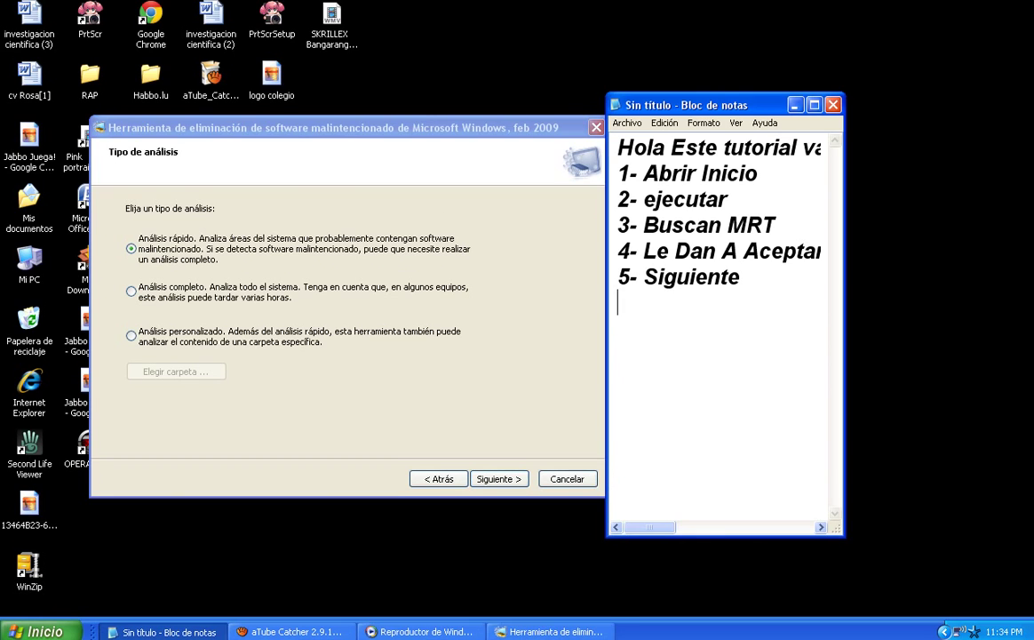
text(6- Le Dan Al )
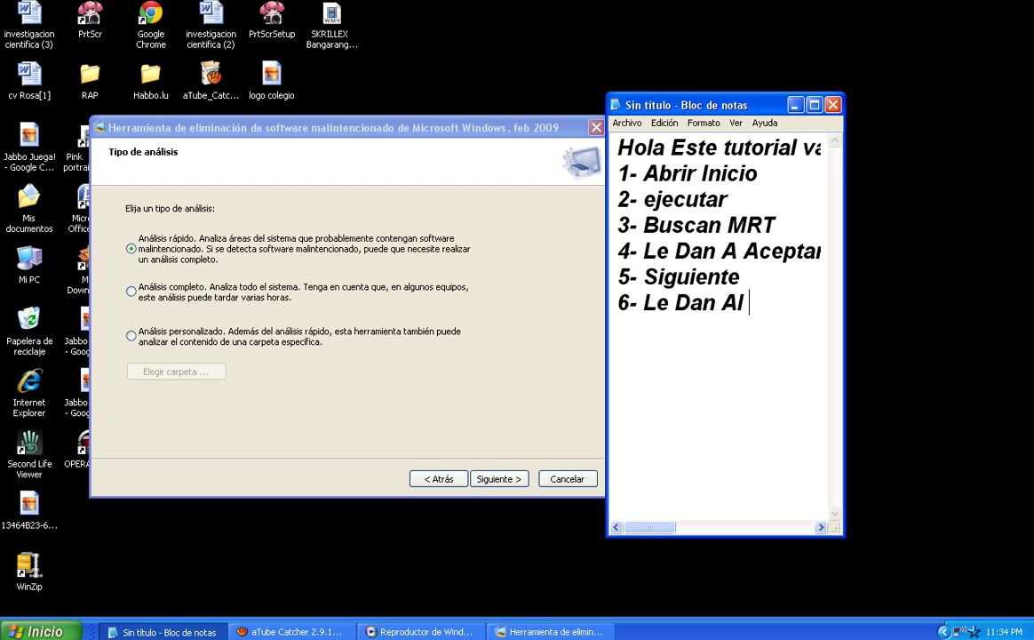
text(Tipo)
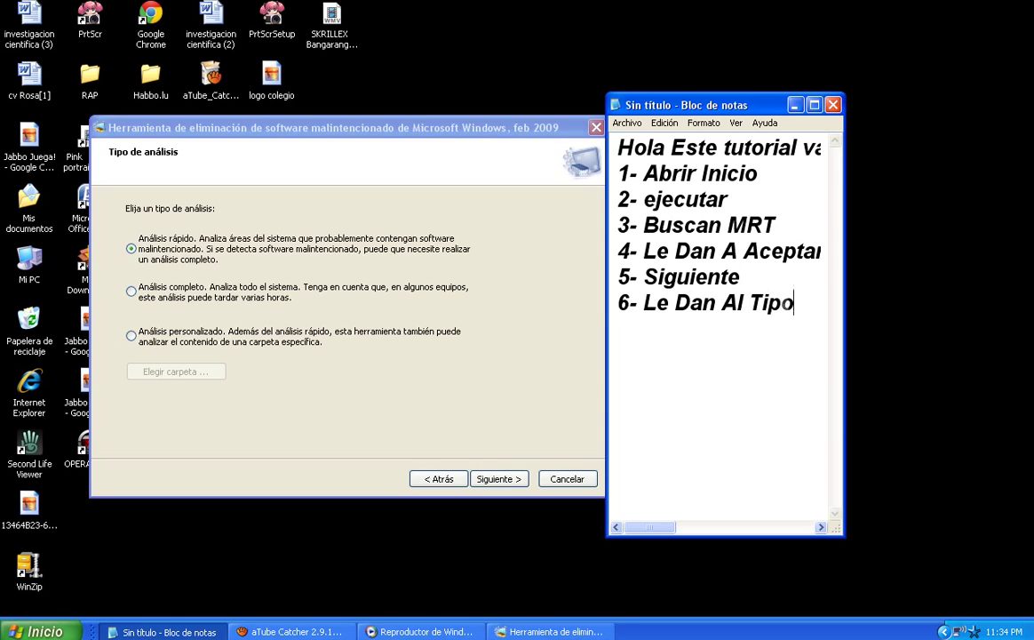
text( De Ana)
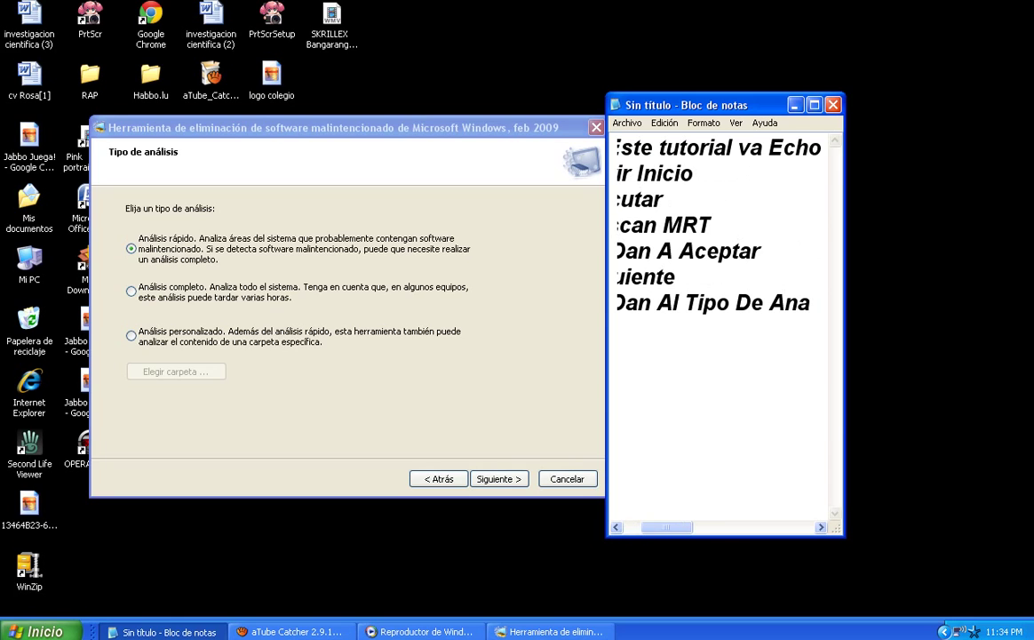
text(la)
key(BackSpace)
text(i)
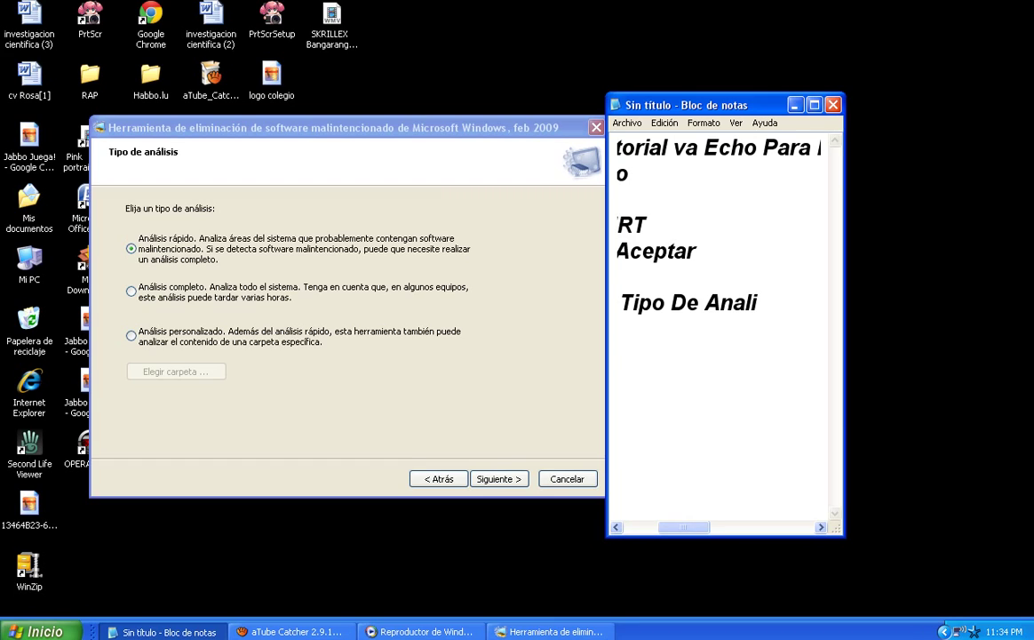
text(sis Qu)
key(BackSpace)
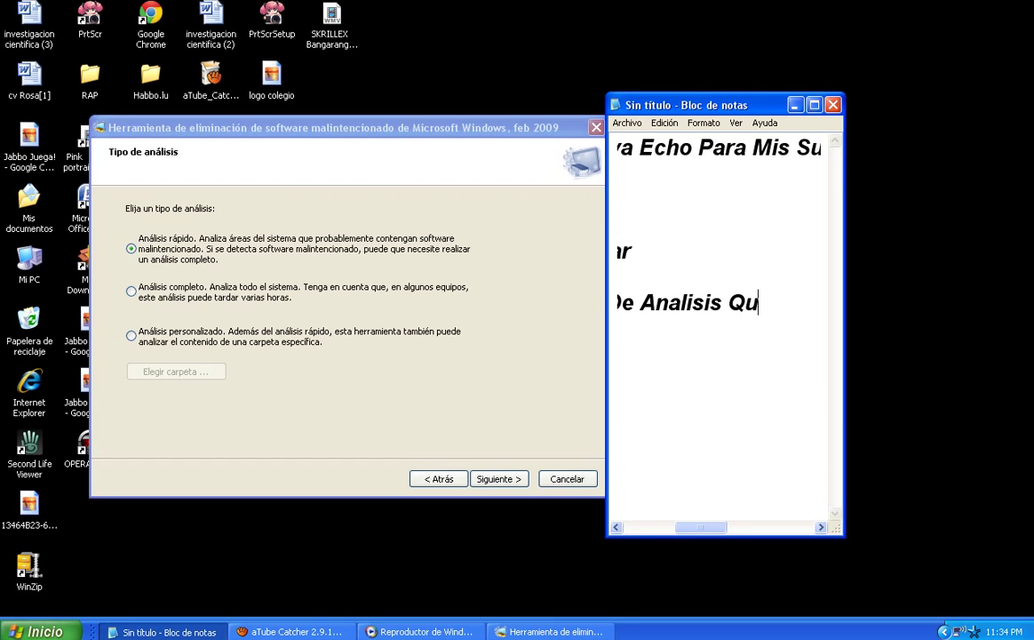
text(e Quieran De)
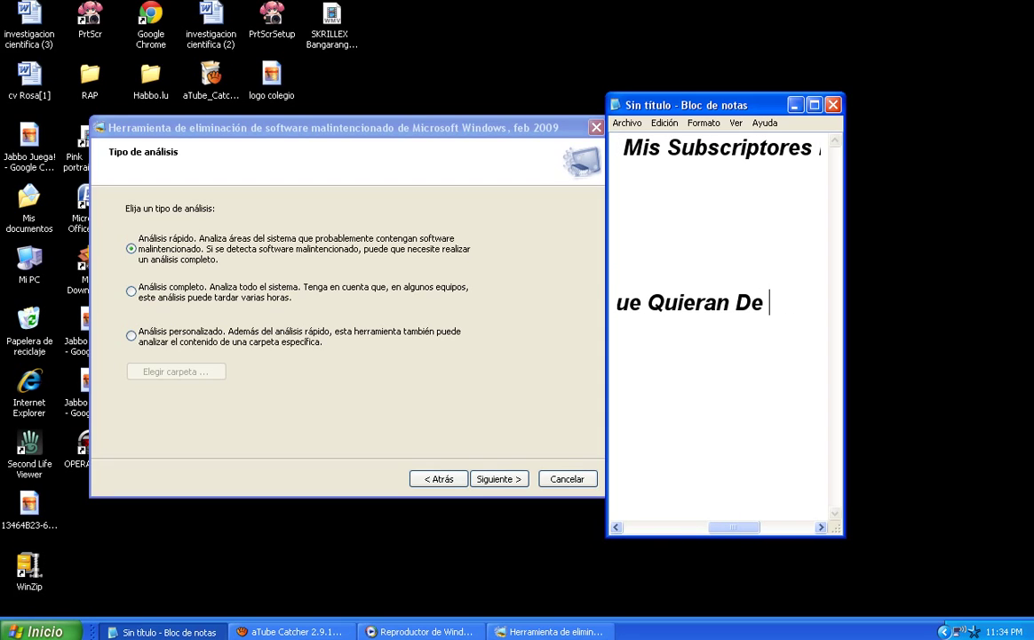
text(pende )
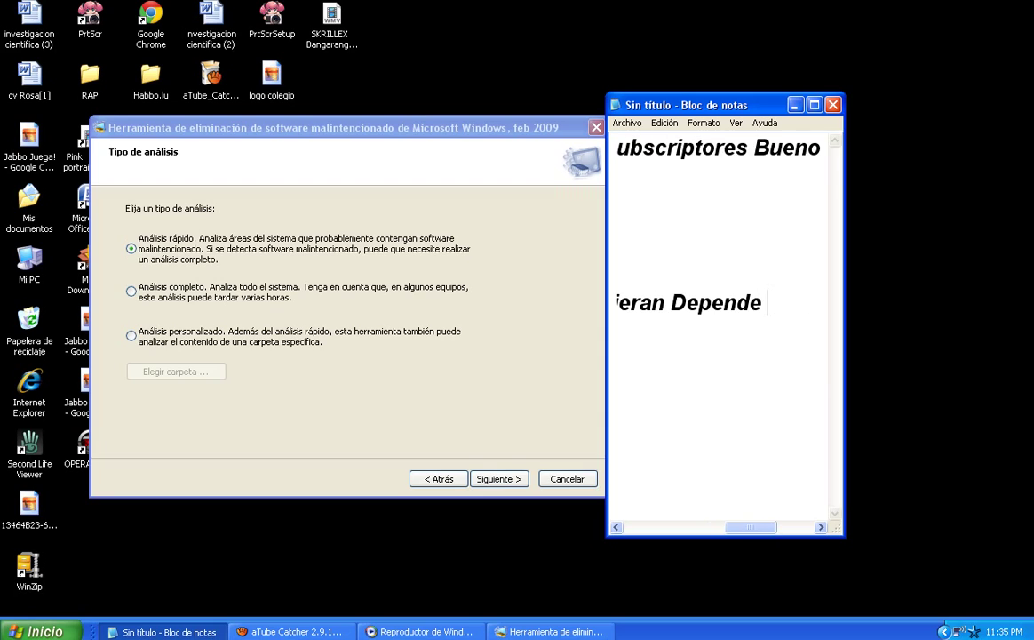
text(De Como)
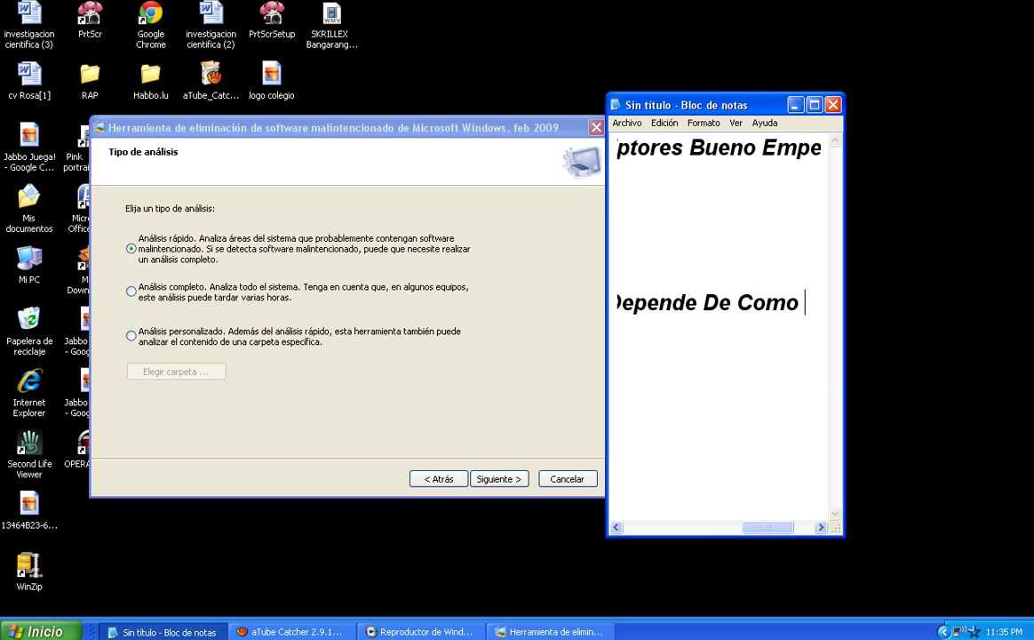
text( Quieras )
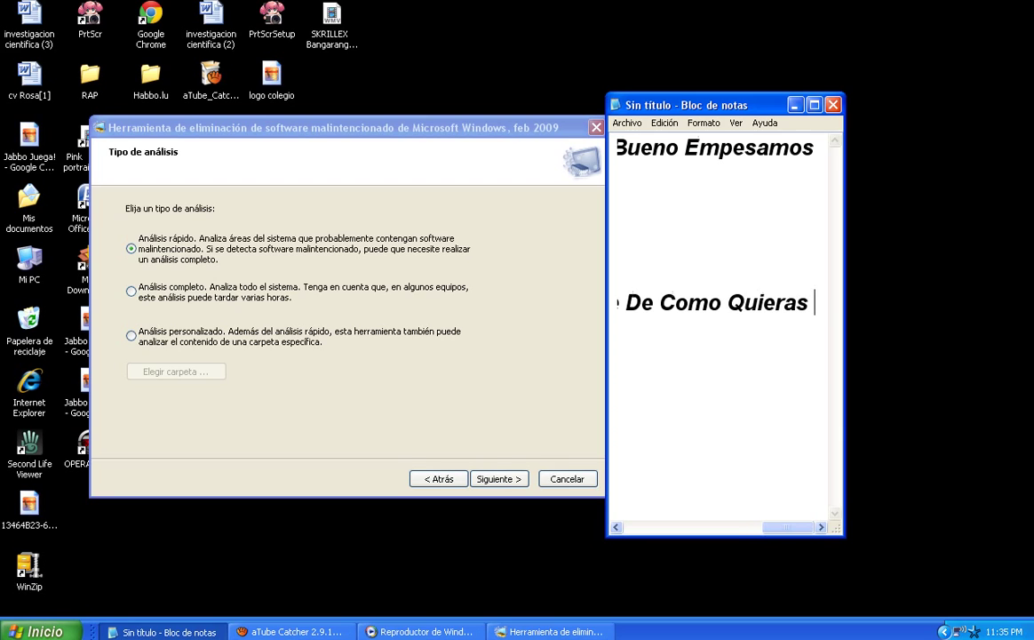
text(Protege)
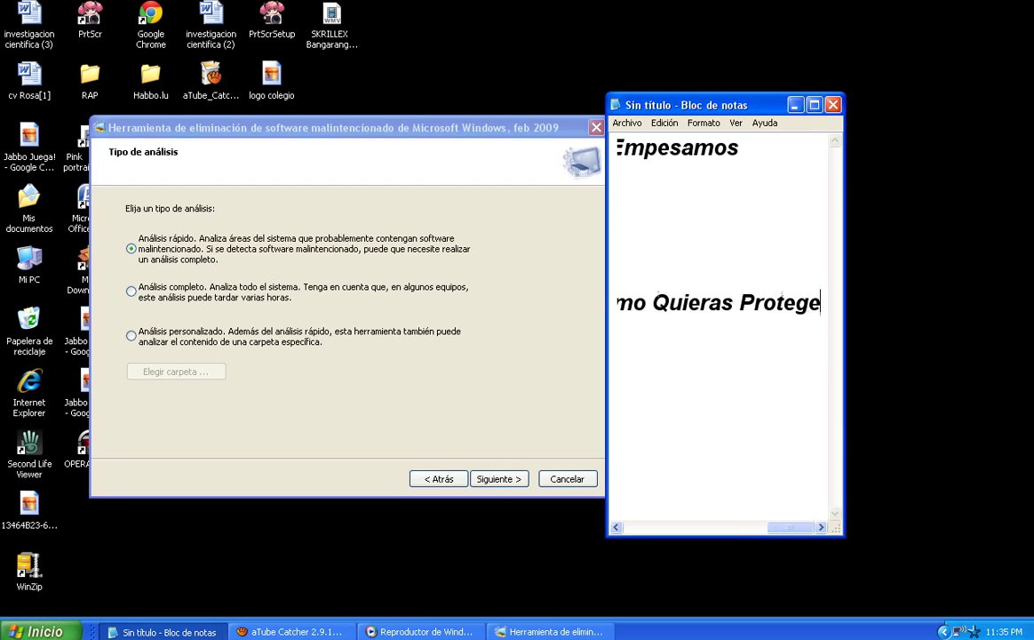
text(r tu Pc)
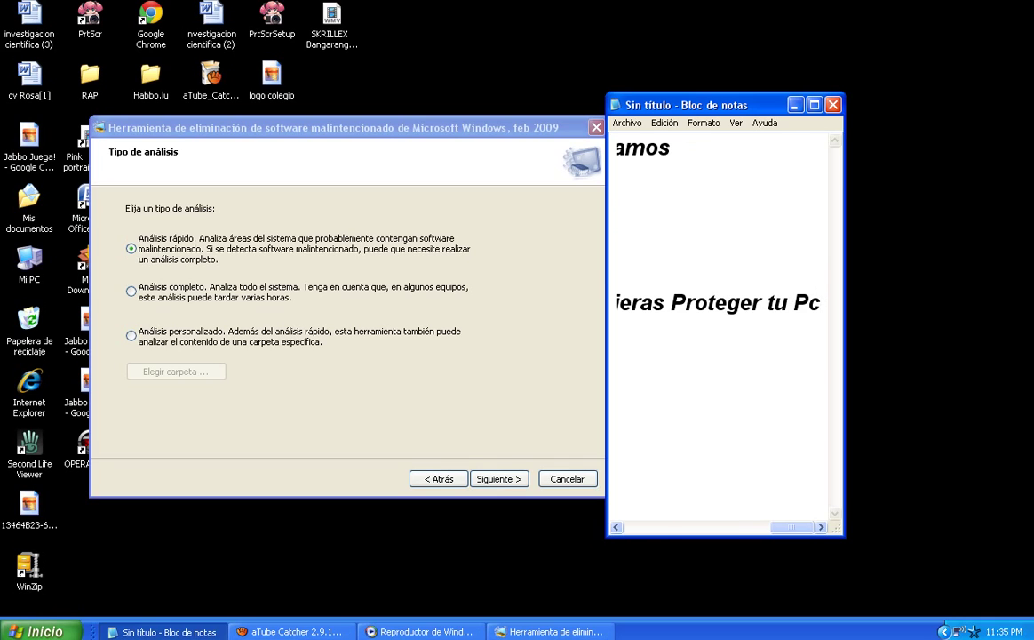
Complete the sixth instruction with "Depende De Como Quieras Proteger tu Pc" and start a new line
key(Return)
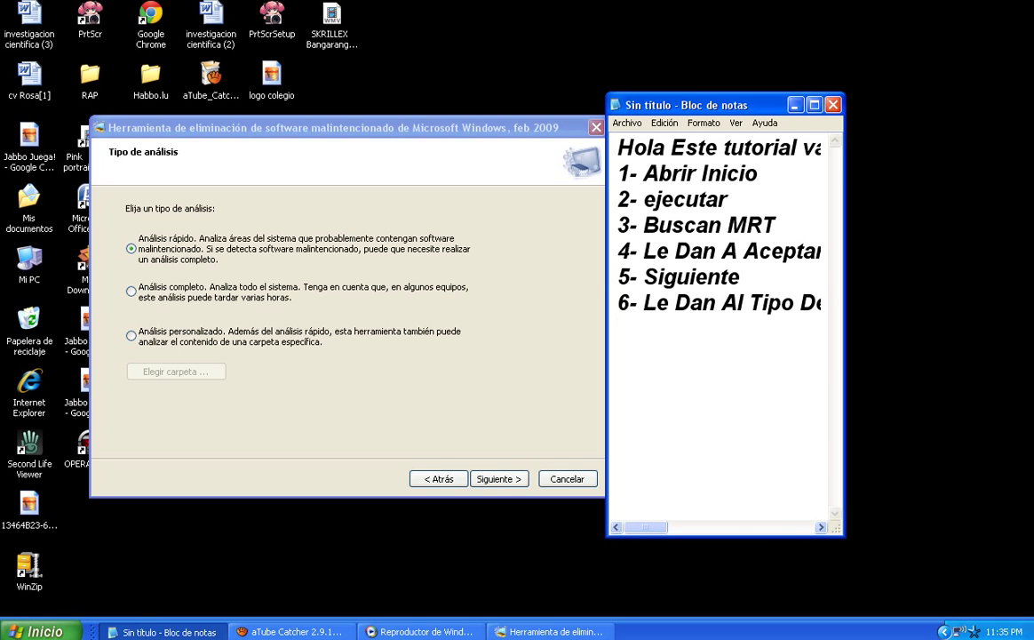
Start the quick scan in the removal tool and add the line "7-le dan a siguiente" to the note
click(499, 478)
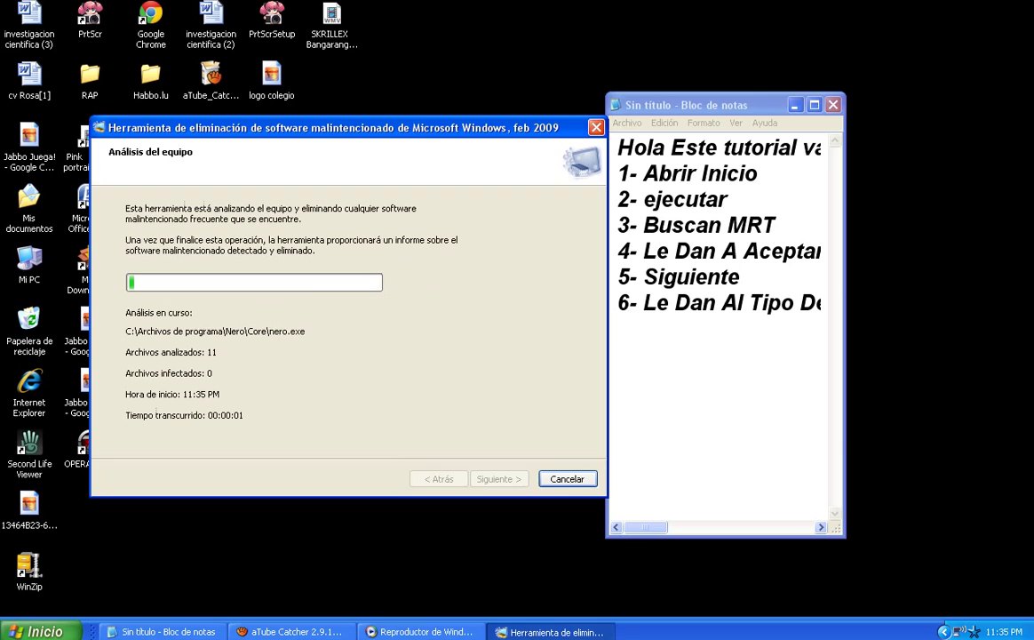
key(alt+Tab)
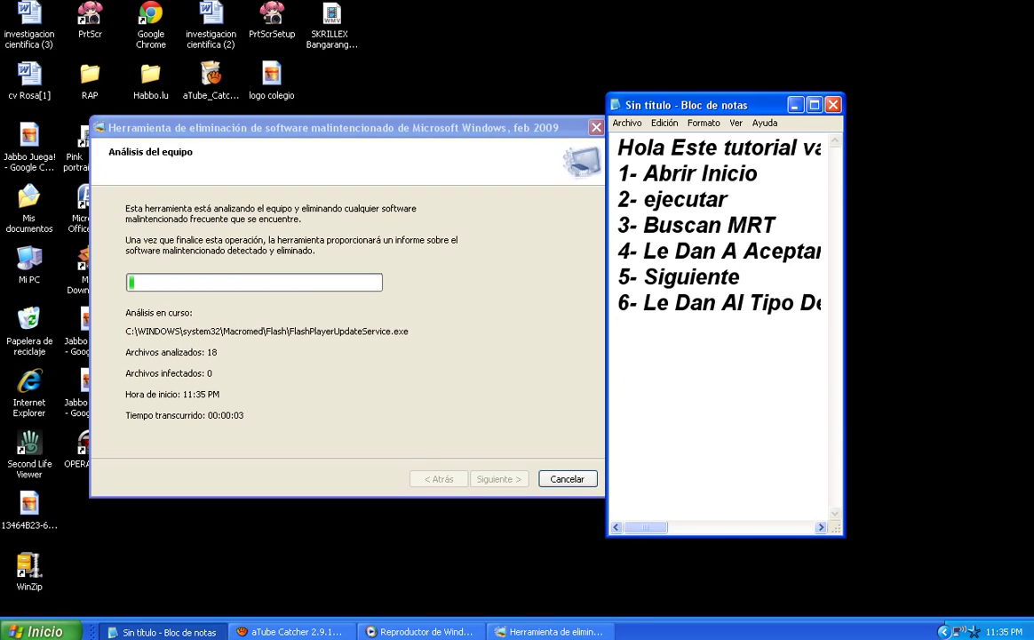
key(Return)
text(7-)
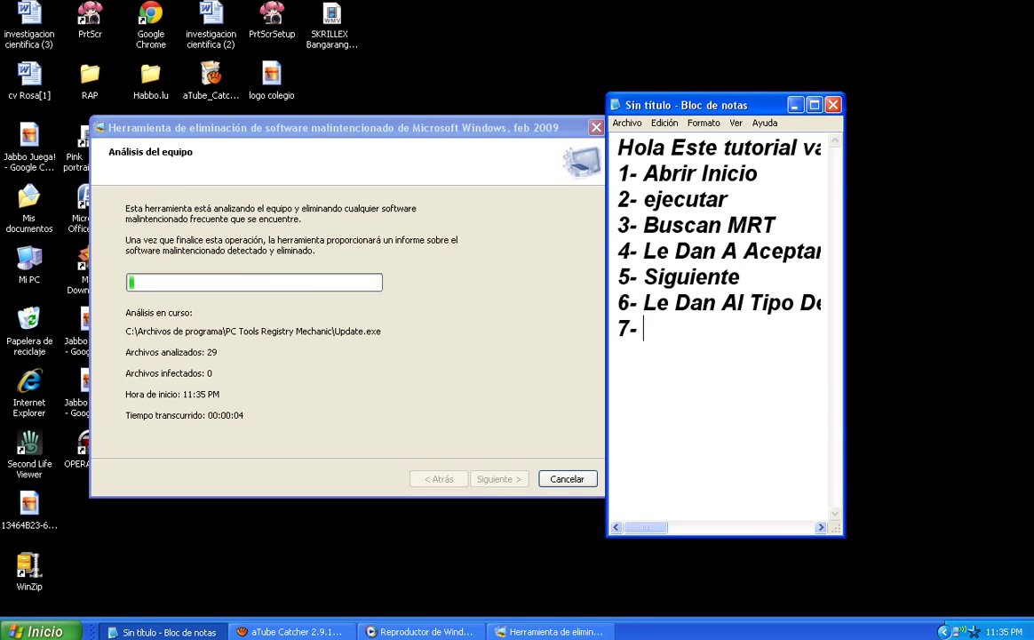
text(le da)
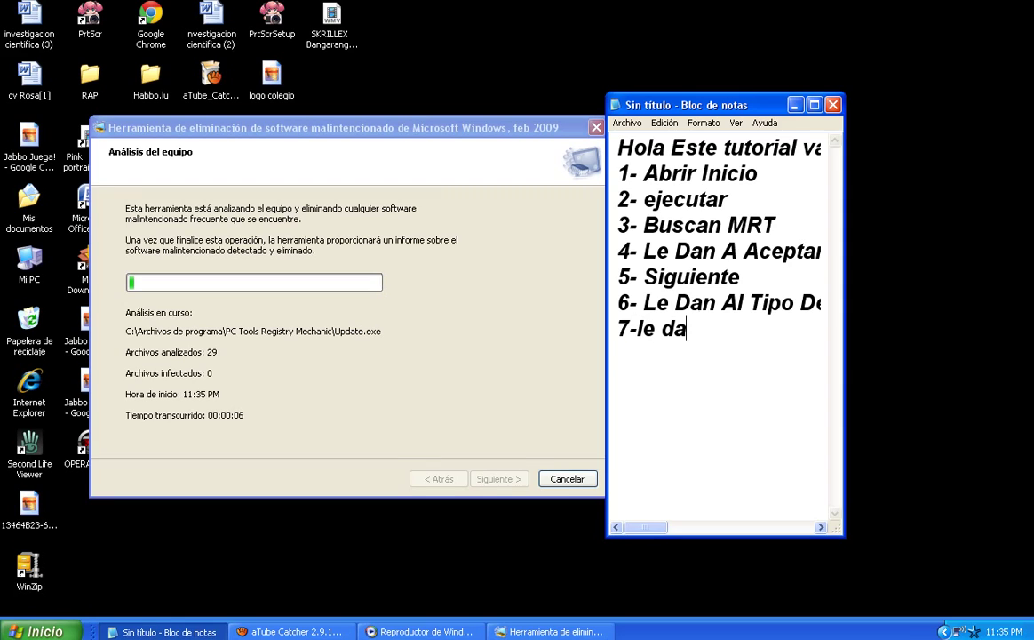
text(n a si)
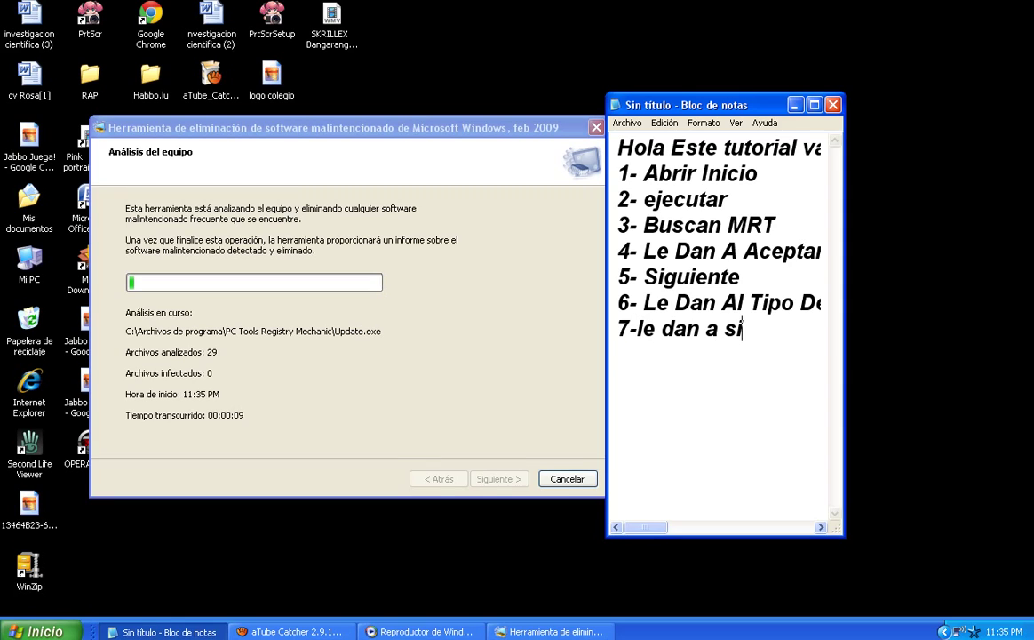
text(guiente)
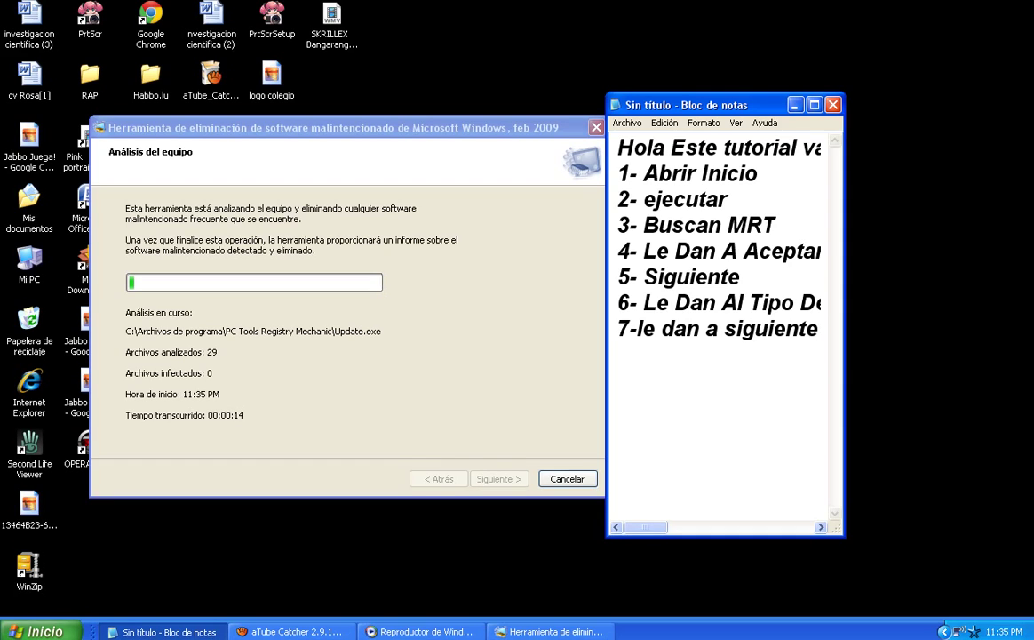
Add the eighth instruction "8- esperan a que analise el equipo" on a new line in the note
key(Return)
text(8- espera)
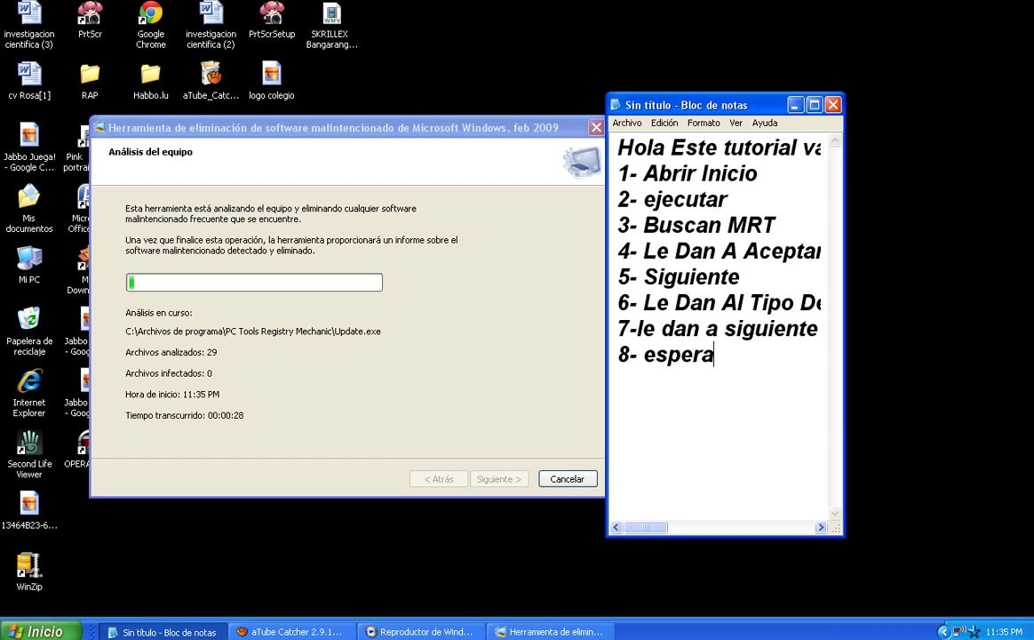
text(n a que )
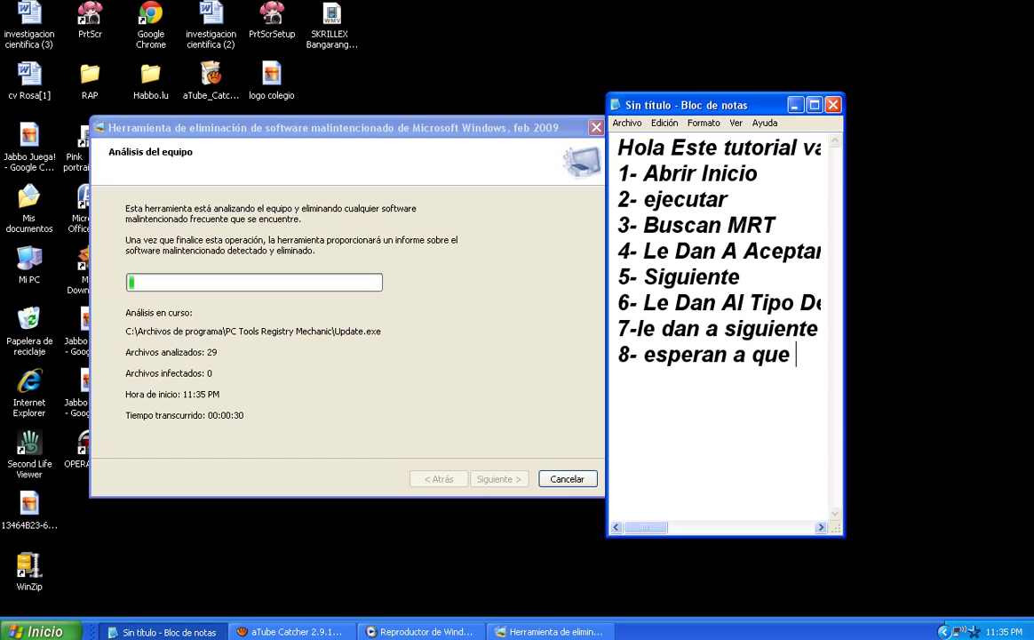
text(ana)
key(BackSpace)
key(BackSpace)
key(BackSpace)
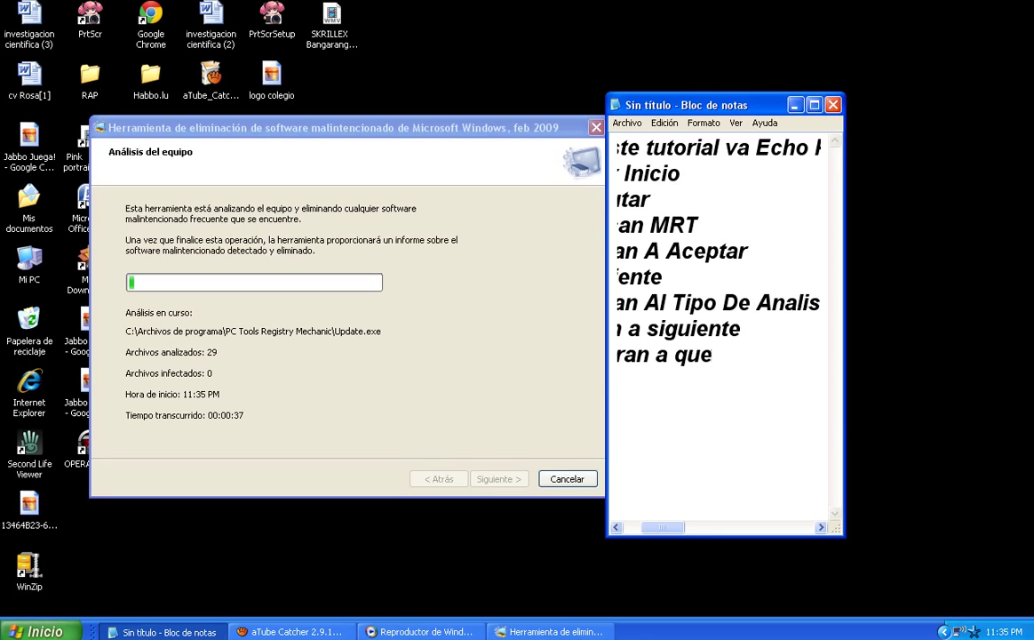
text(analis)
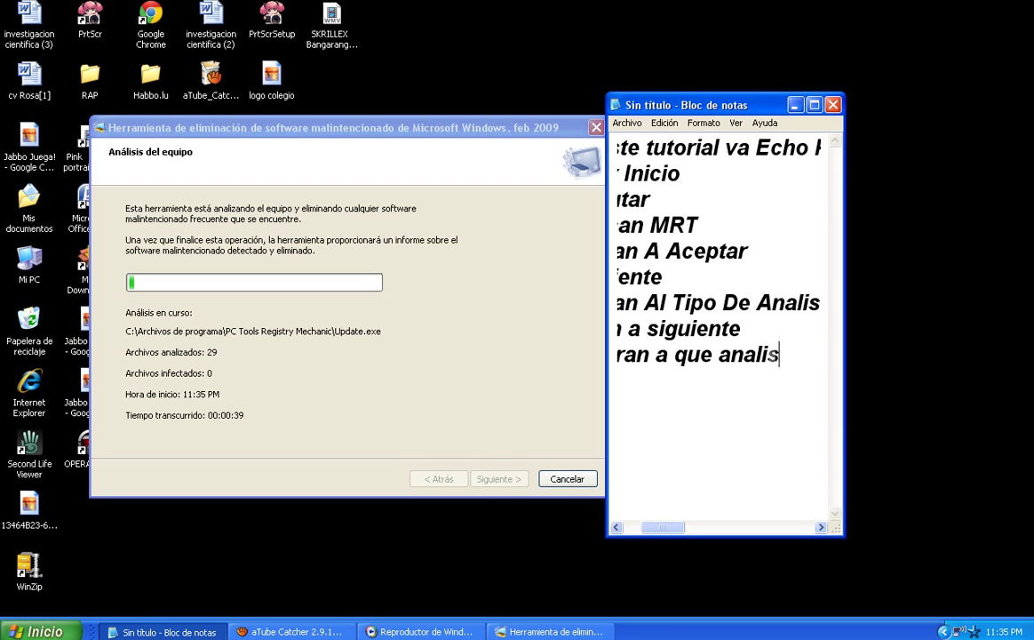
text(e el equipo)
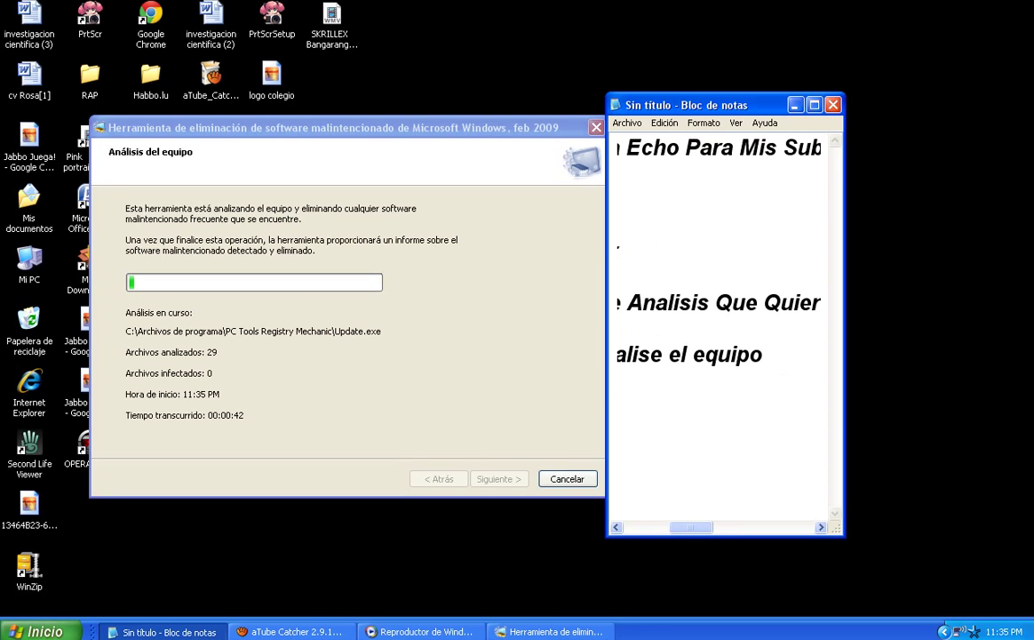
Add the line "y le dan a finalizar" below the eighth instruction
key(Return)
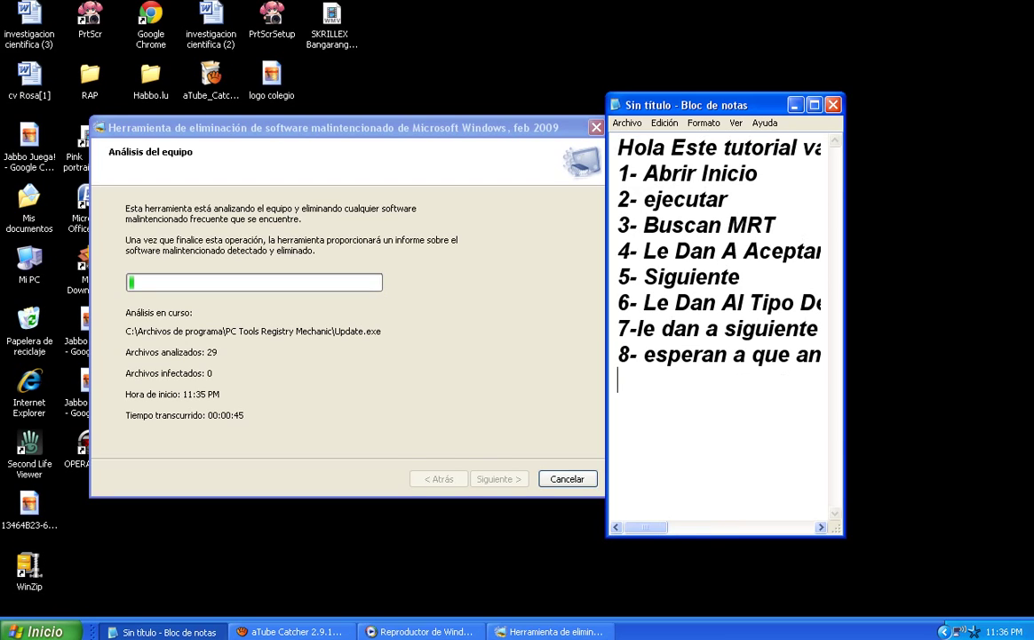
text(y le dan a d)
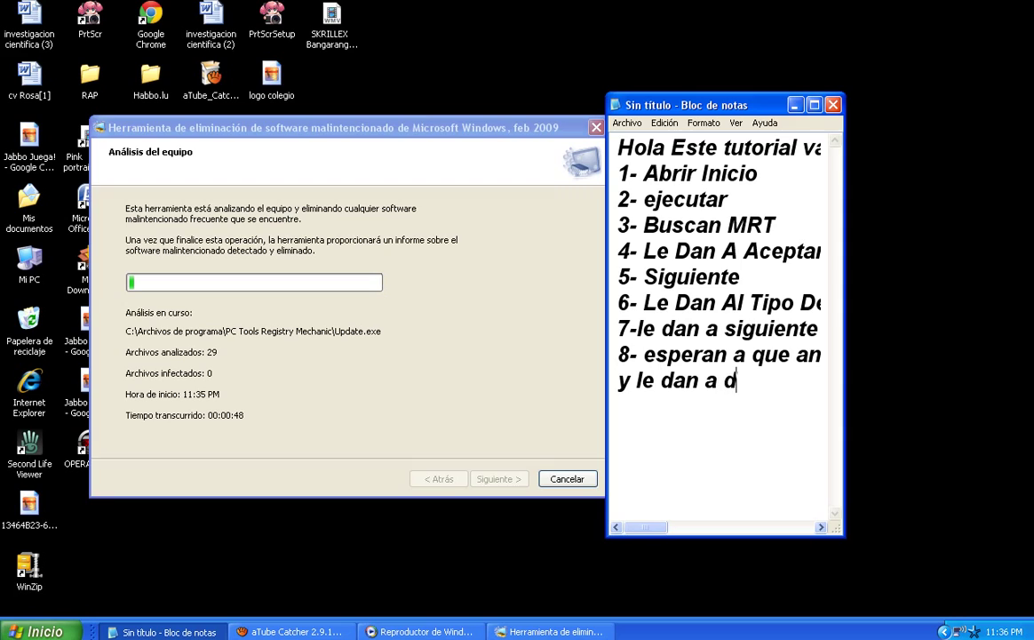
key(BackSpace)
text(final)
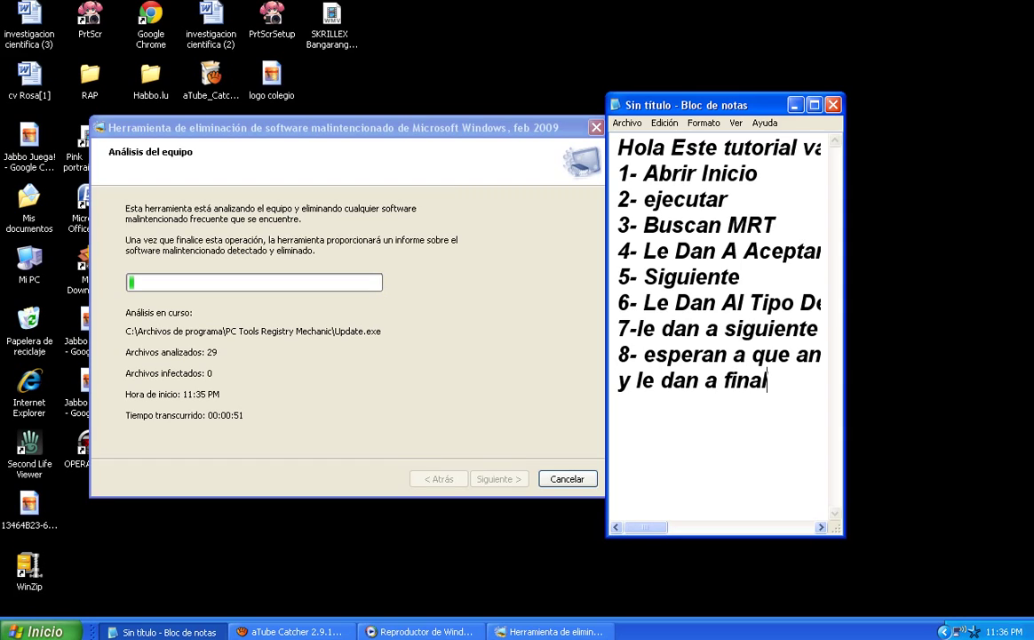
text(izar)
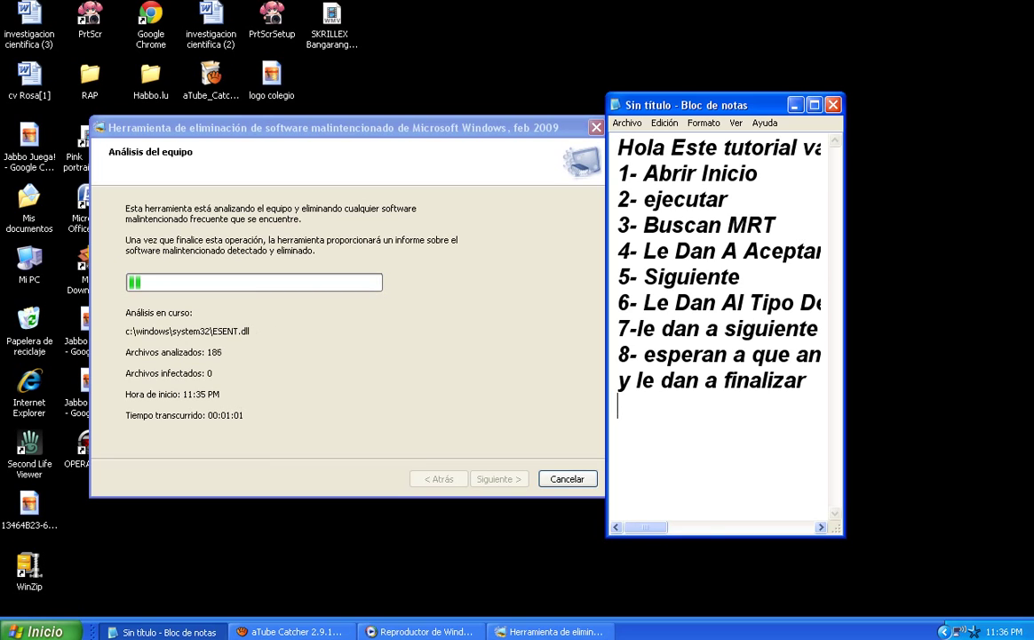
Add the closing text "Gracias, Musica: " to the note, leaving a blank line below "y le dan a finalizar"
mouse_move(646, 527)
mouse_down()
mouse_move(713, 527)
mouse_move(646, 527)
mouse_up()
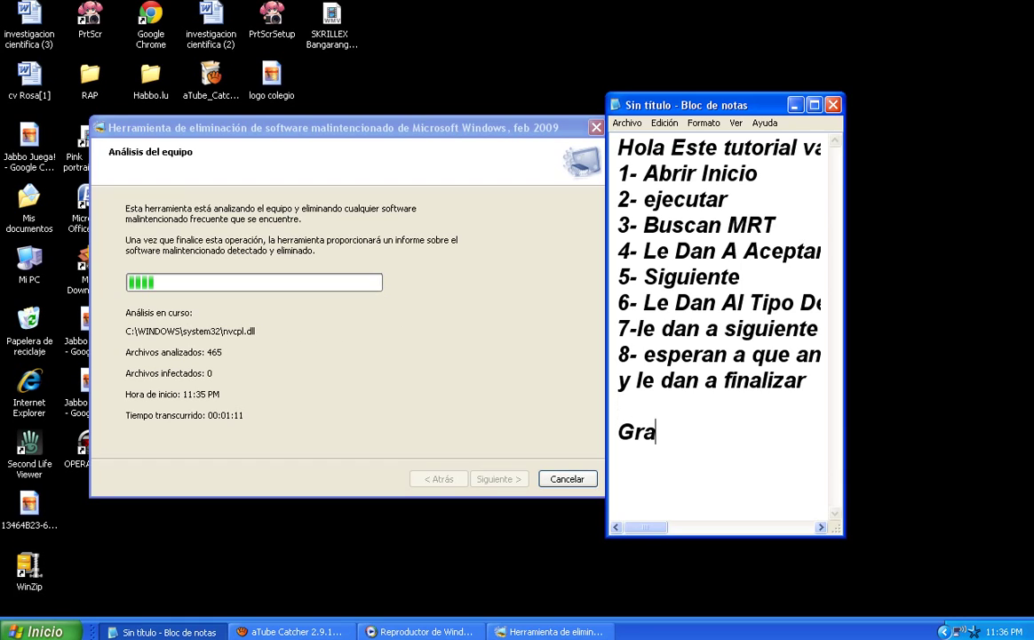
text(cias)
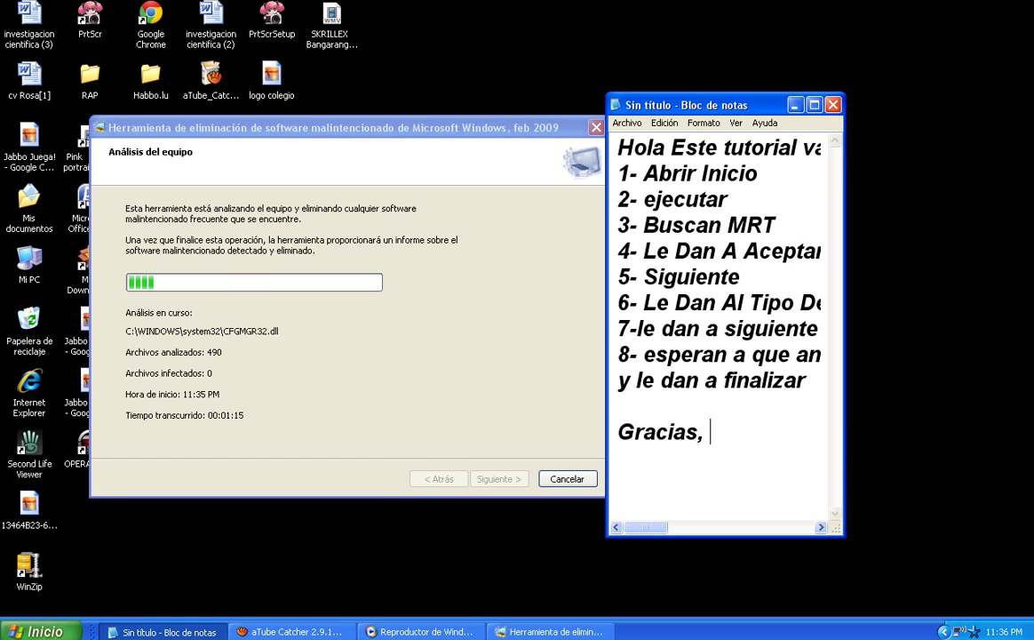
text(, )
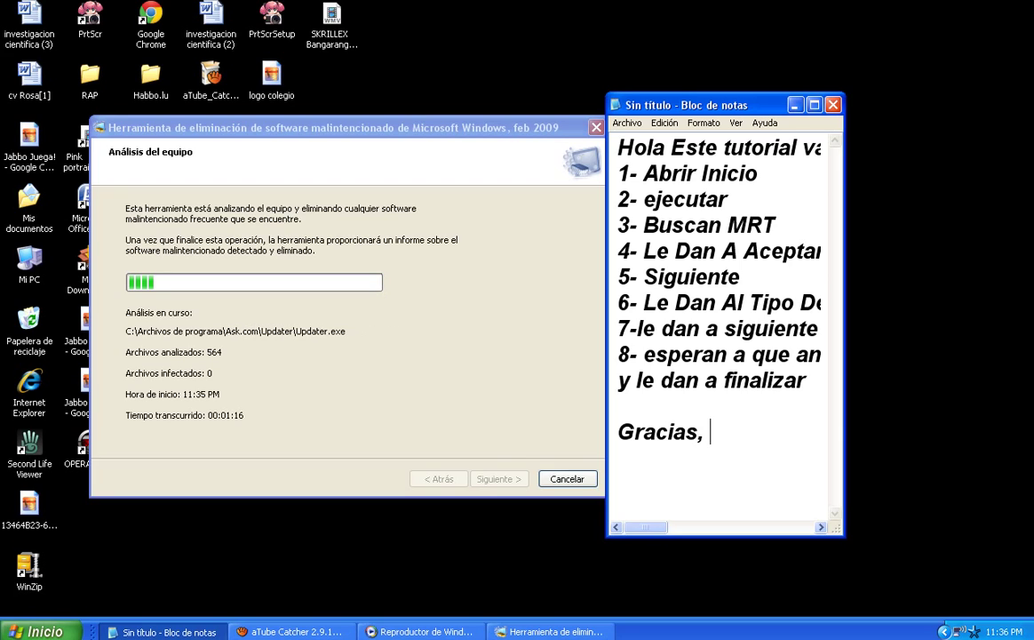
text(Musica)
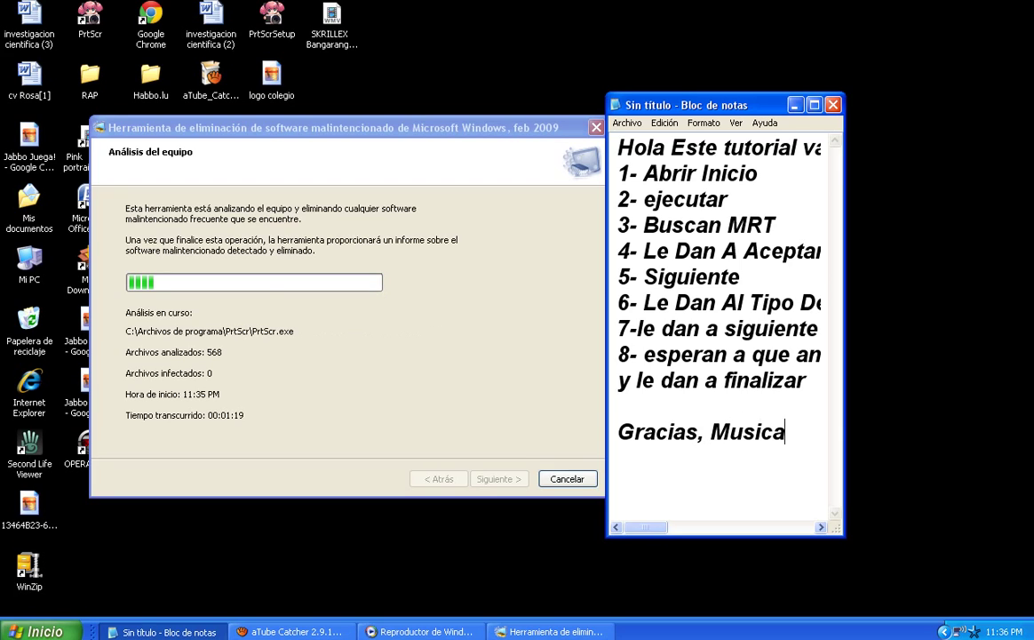
text(: )
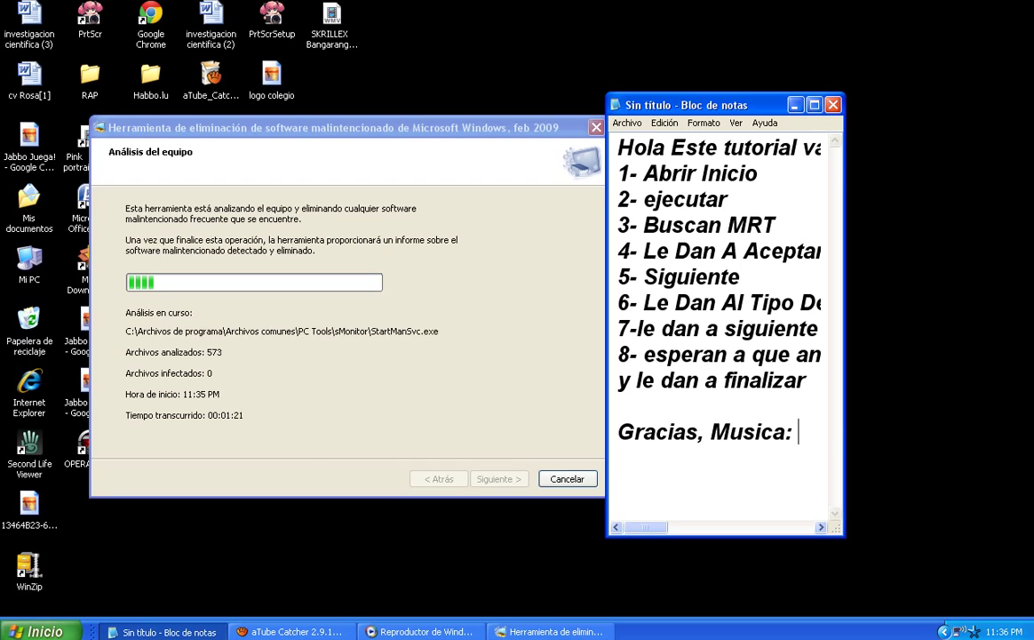
text(scr)
key(BackSpace)
key(BackSpace)
key(BackSpace)
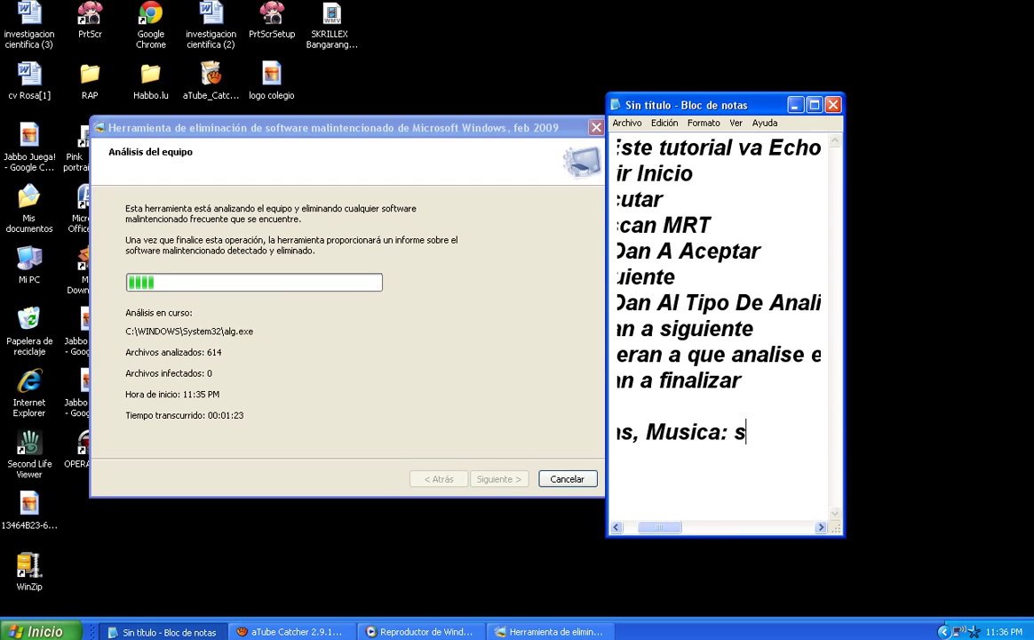
text(zkrille)
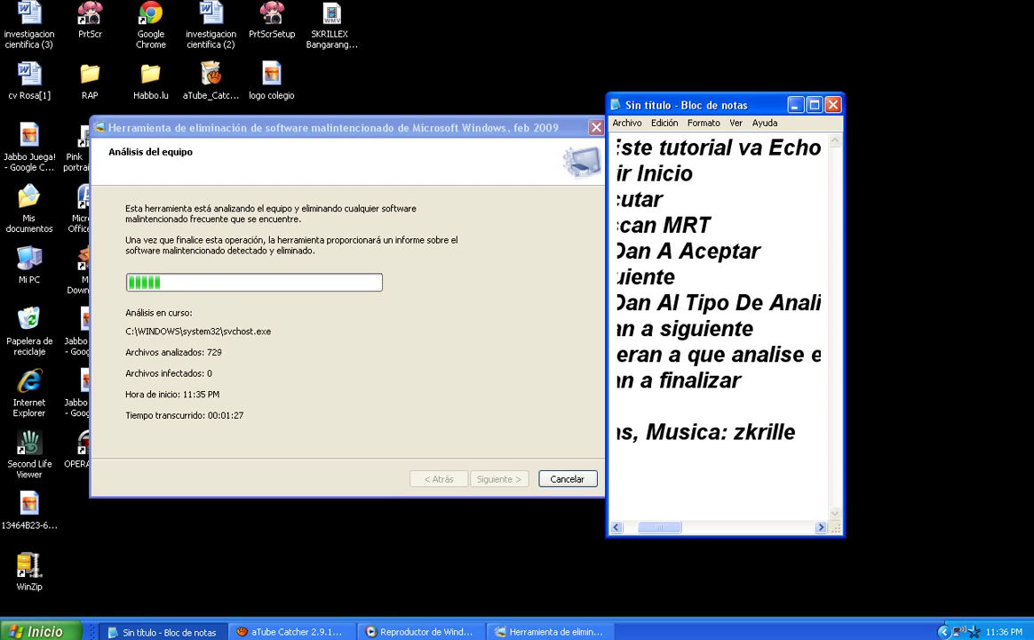
key(BackSpace)
key(BackSpace)
key(BackSpace)
key(BackSpace)
key(BackSpace)
key(BackSpace)
key(BackSpace)
text(LOL)
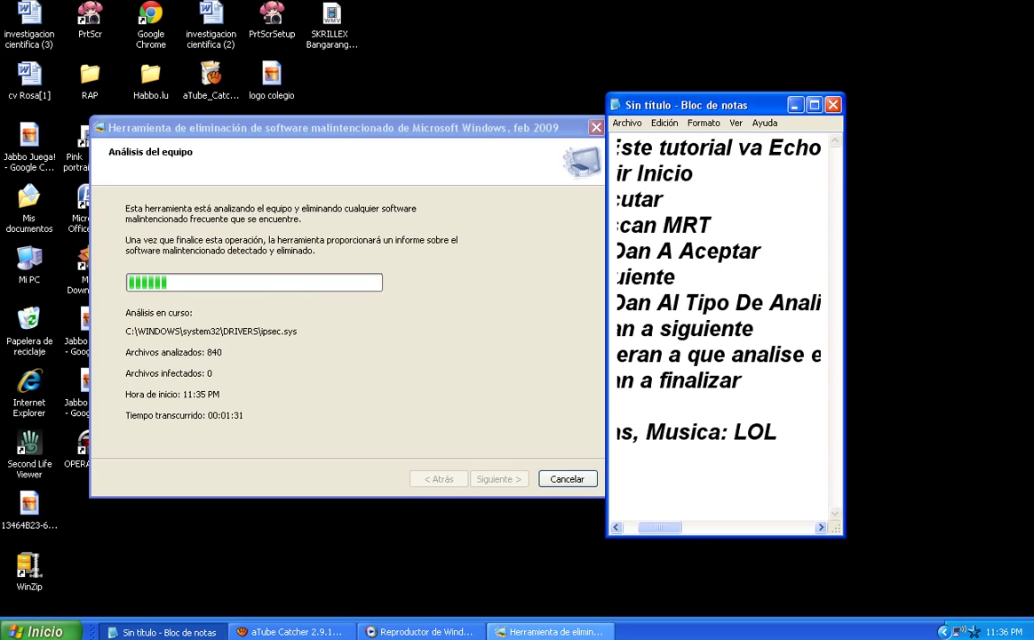
Check the playing track's artist in Windows Media Player and replace "LOL" in the note's music credit with "SKRILLEX"
click(421, 631)
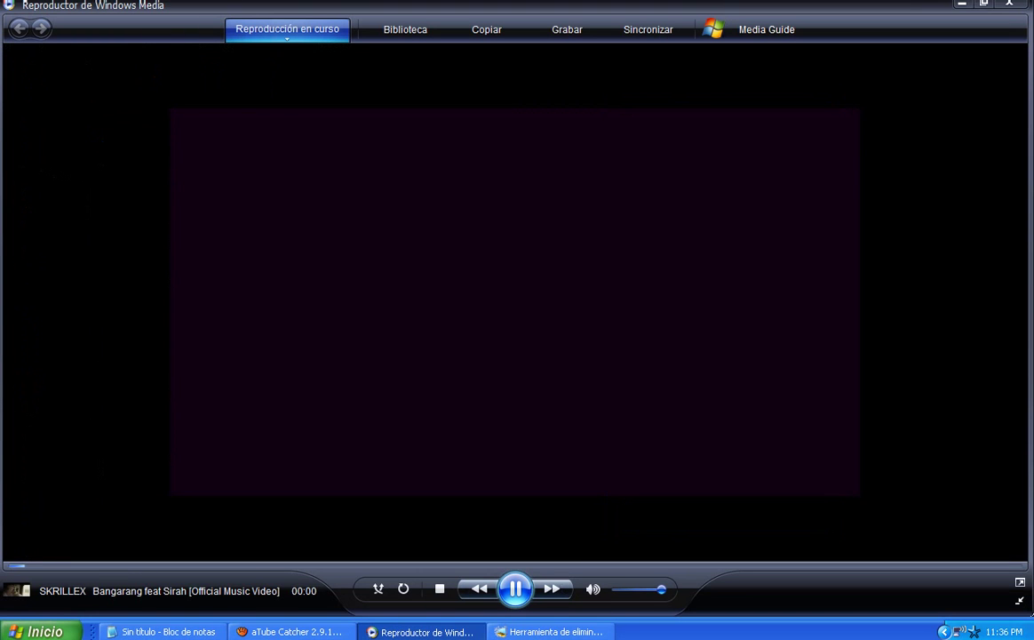
click(421, 631)
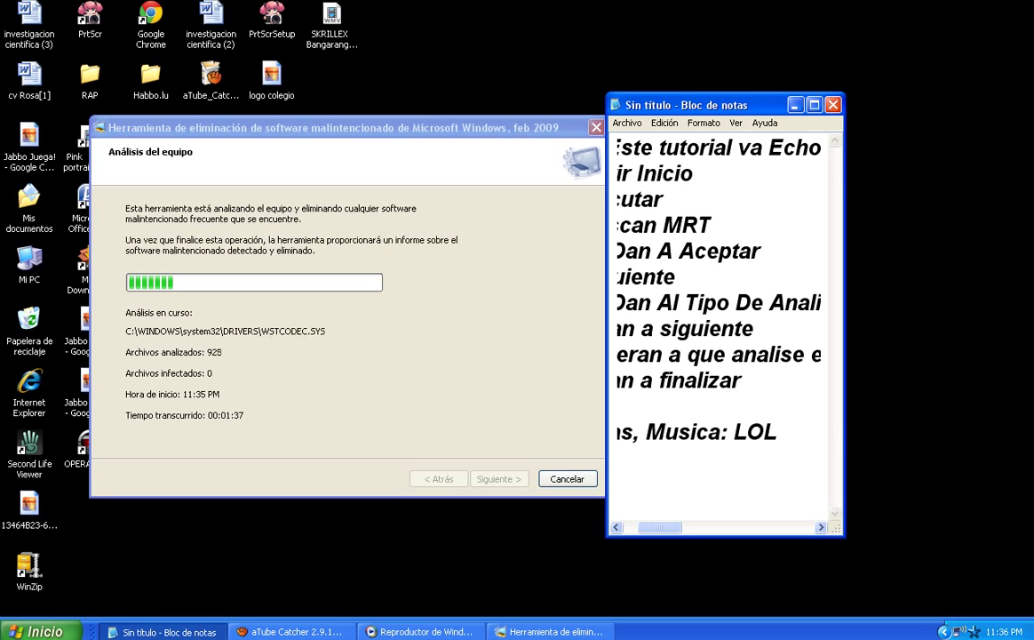
key(BackSpace)
key(BackSpace)
key(BackSpace)
text(S)
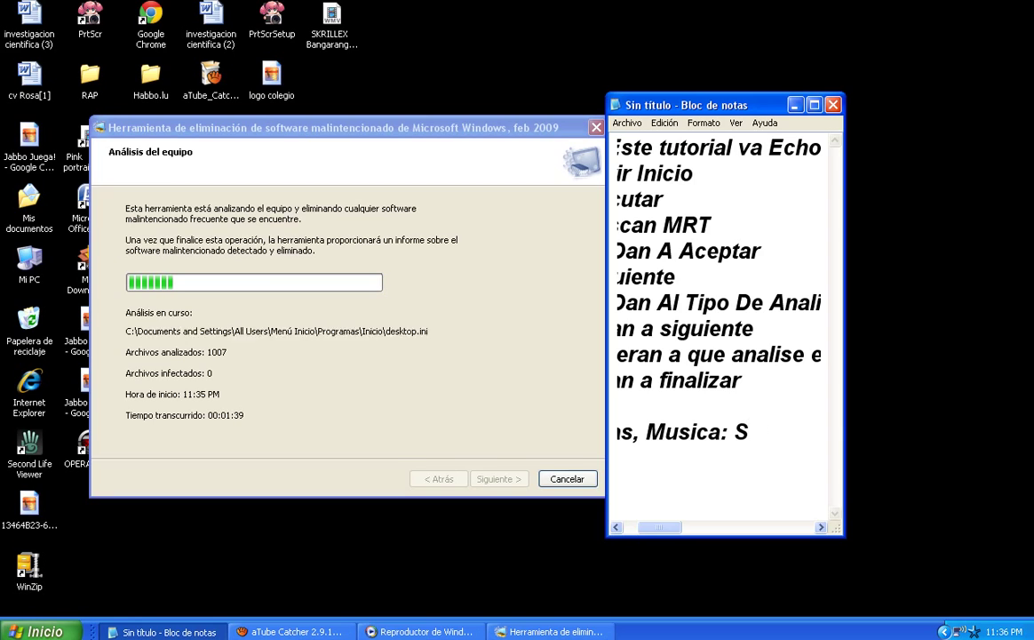
text(KRILLES)
key(BackSpace)
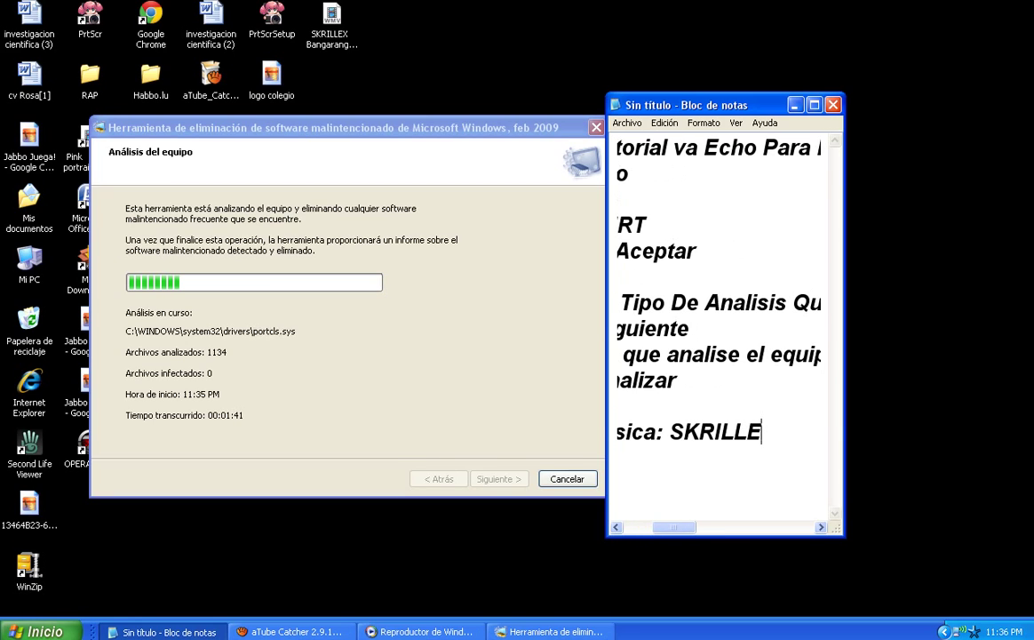
text(X)
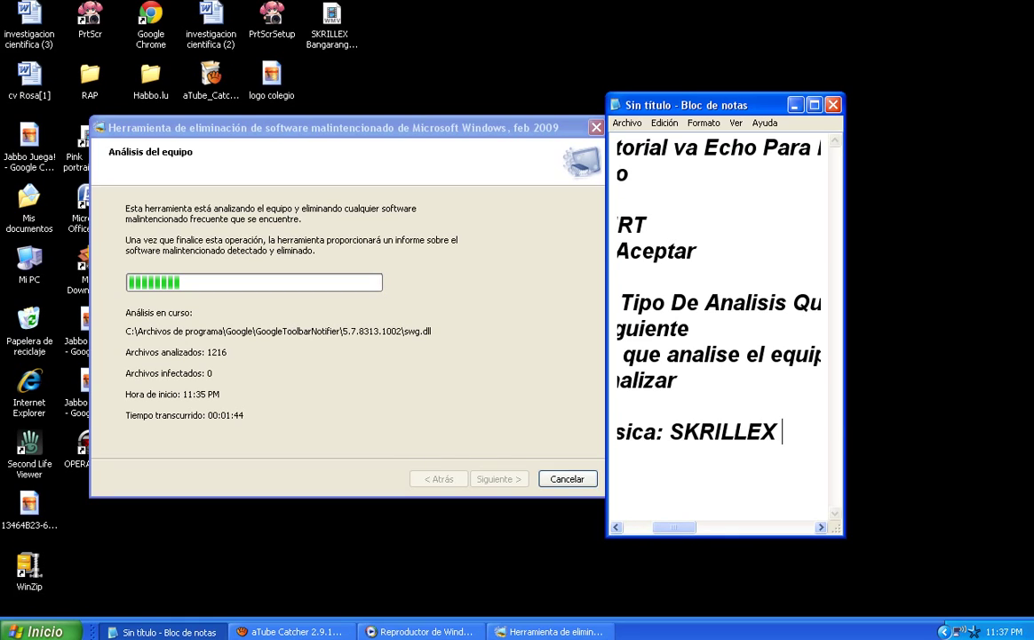
Switch to aTube Catcher
click(293, 630)
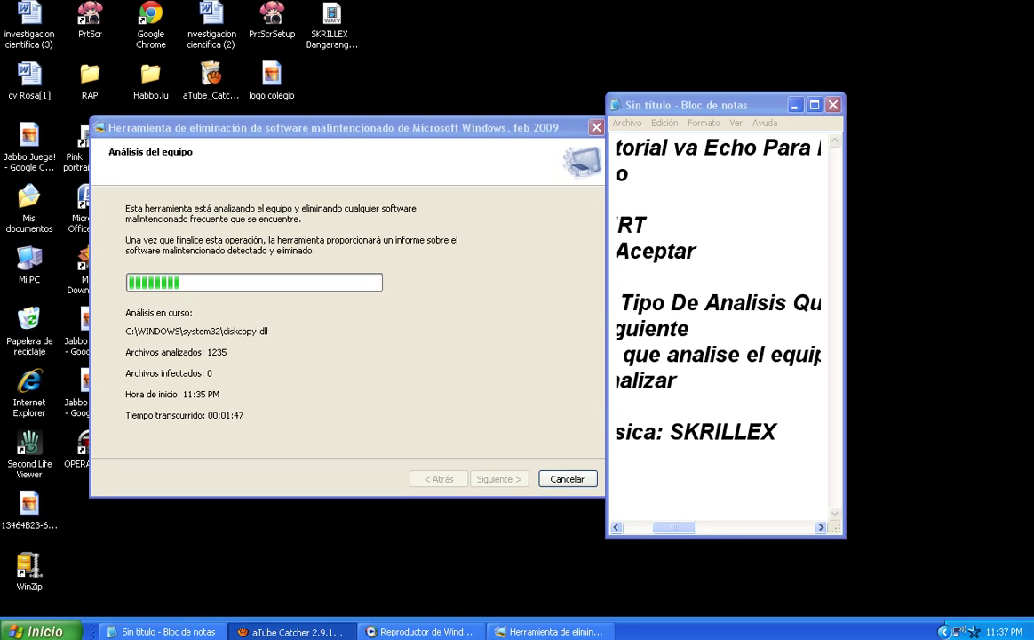